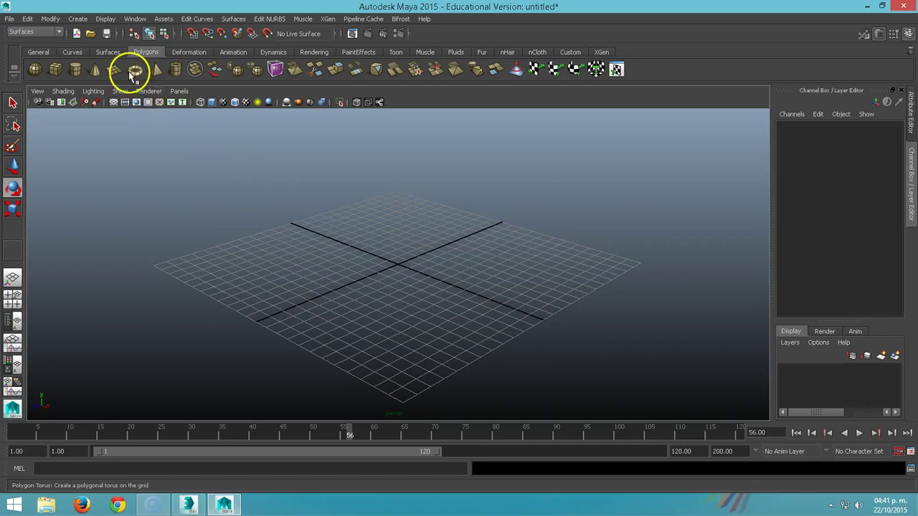
# - In the Create > Text options, replace the placeholder with 'Maya' and set Type to Bevel
pyautogui.click(78, 19)
pyautogui.moveTo(92, 79)
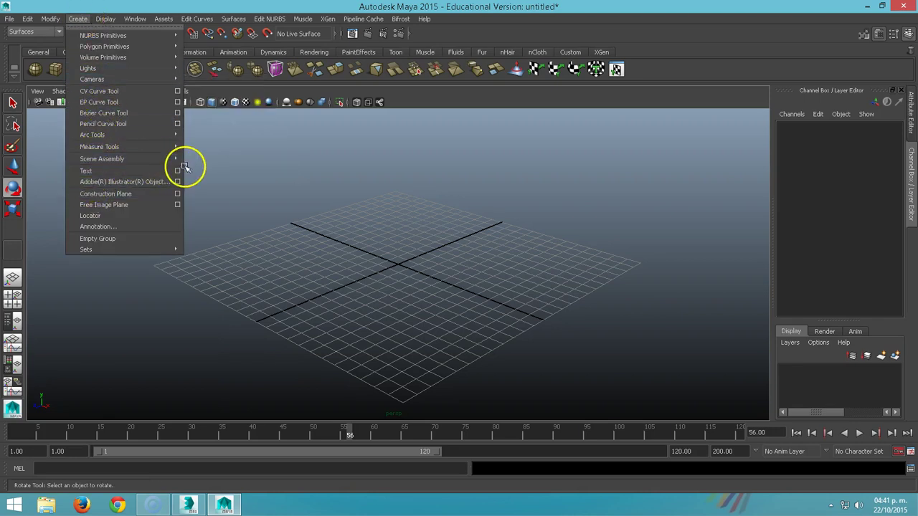
pyautogui.click(178, 174)
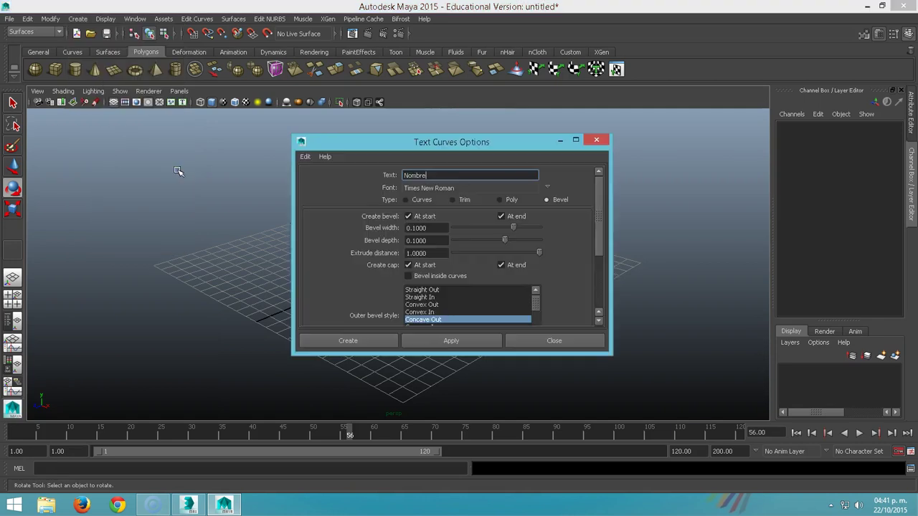
pyautogui.moveTo(447, 177); pyautogui.dragTo(346, 174)
pyautogui.write('Maya')
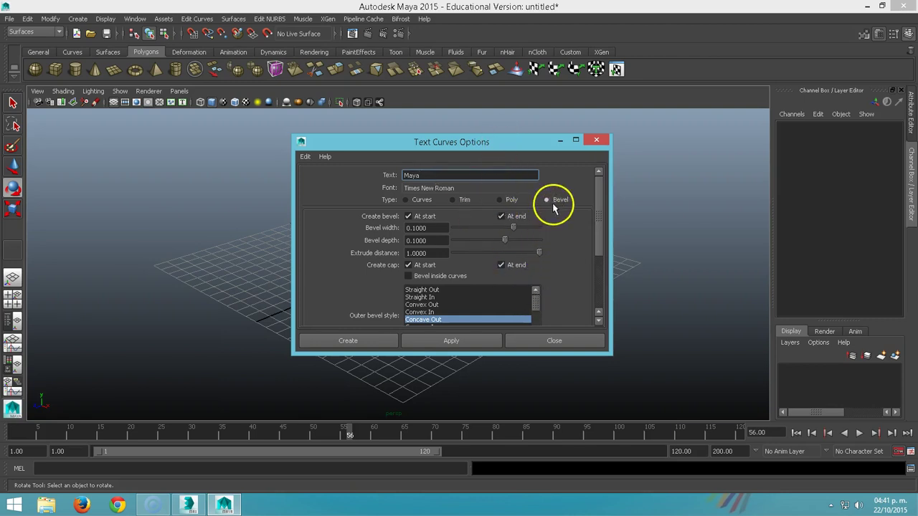
pyautogui.click(411, 203)
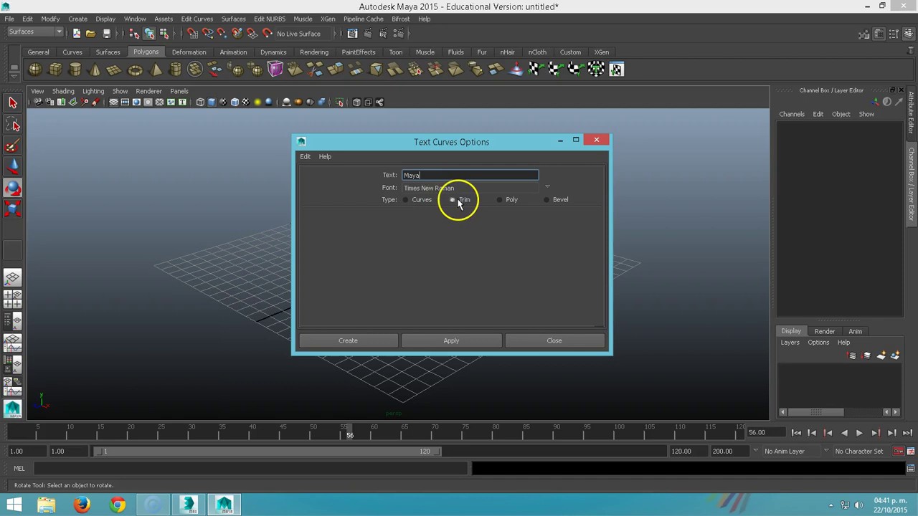
pyautogui.click(500, 201)
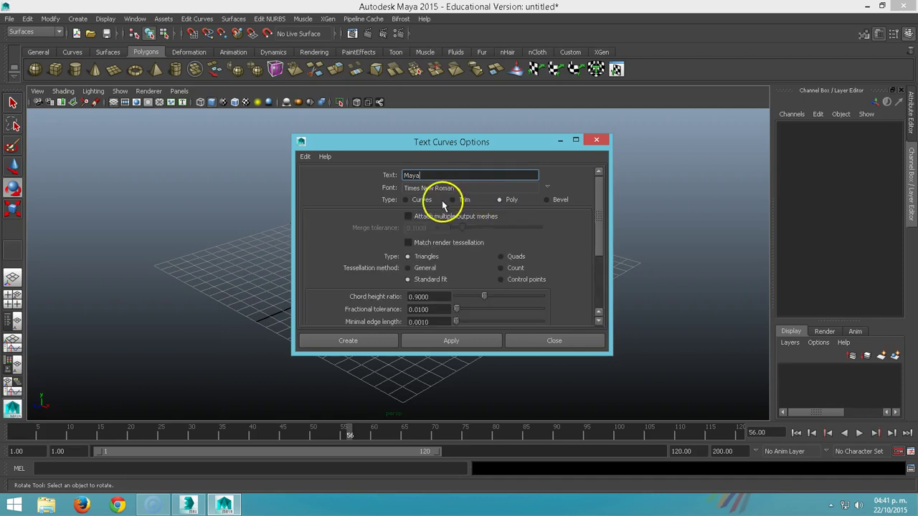
pyautogui.click(547, 201)
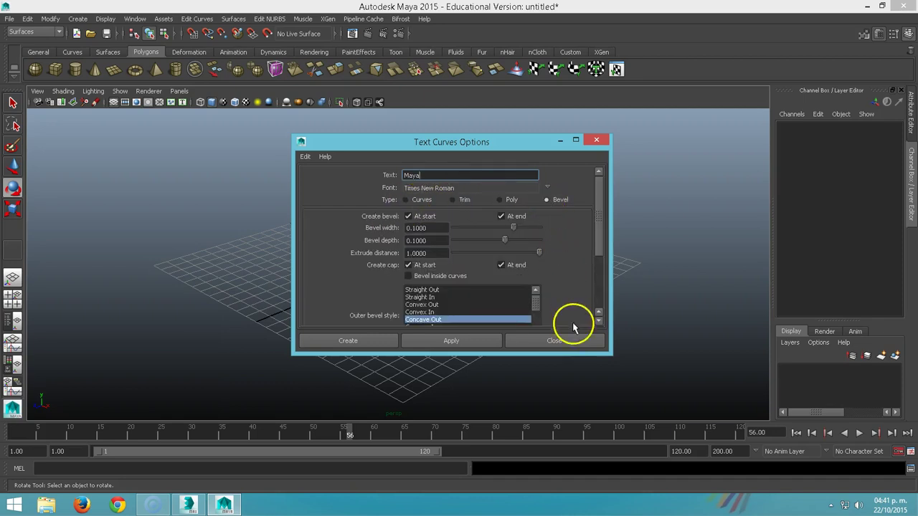
# - Create the beveled Maya text, select it, and add a polygon cube
pyautogui.click(373, 347)
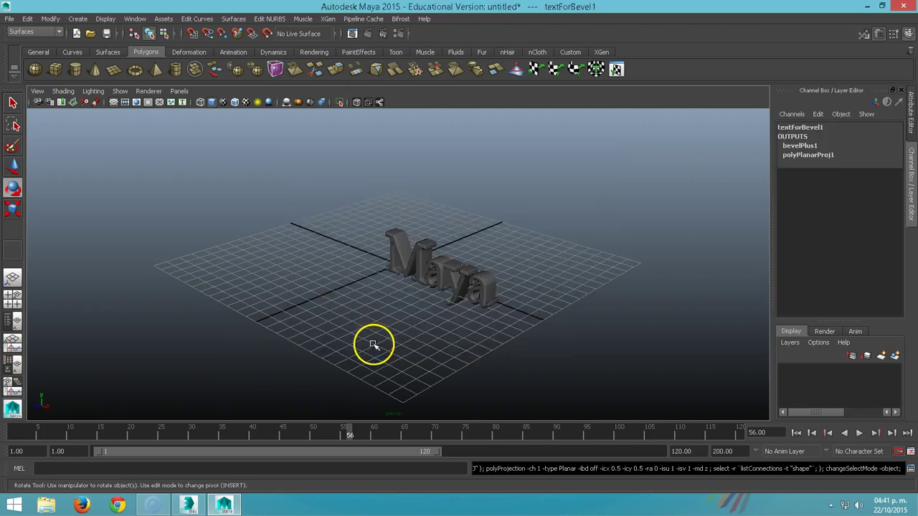
pyautogui.click(465, 283)
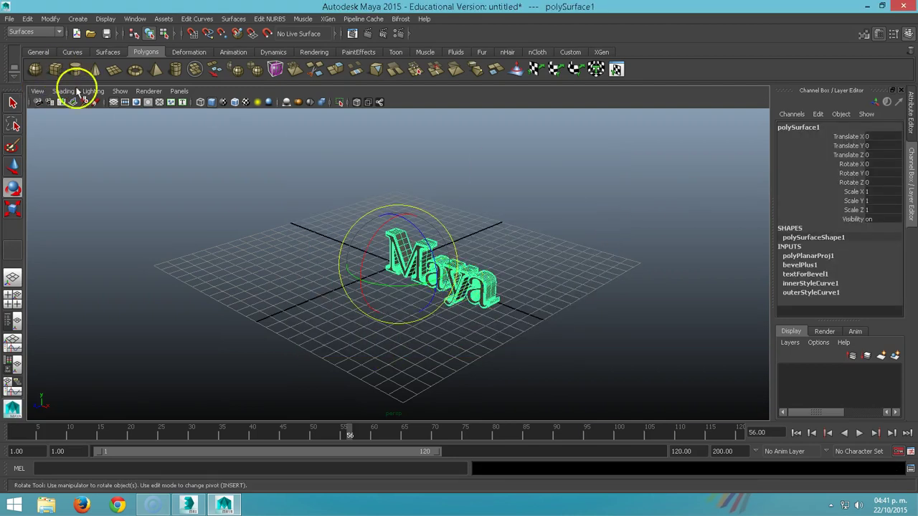
pyautogui.click(55, 69)
# - Scale the cube along Z into a long thin bar
pyautogui.press('w')
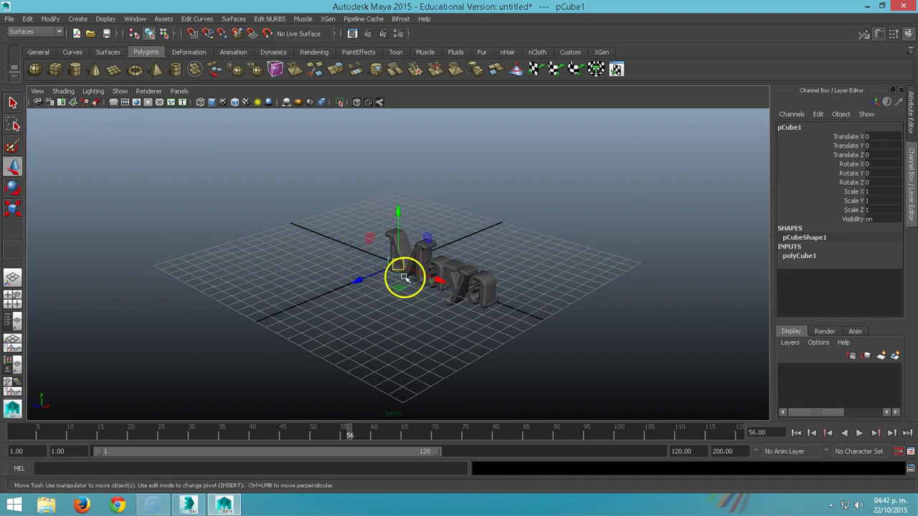
pyautogui.press('r')
pyautogui.moveTo(358, 276); pyautogui.dragTo(64, 382)
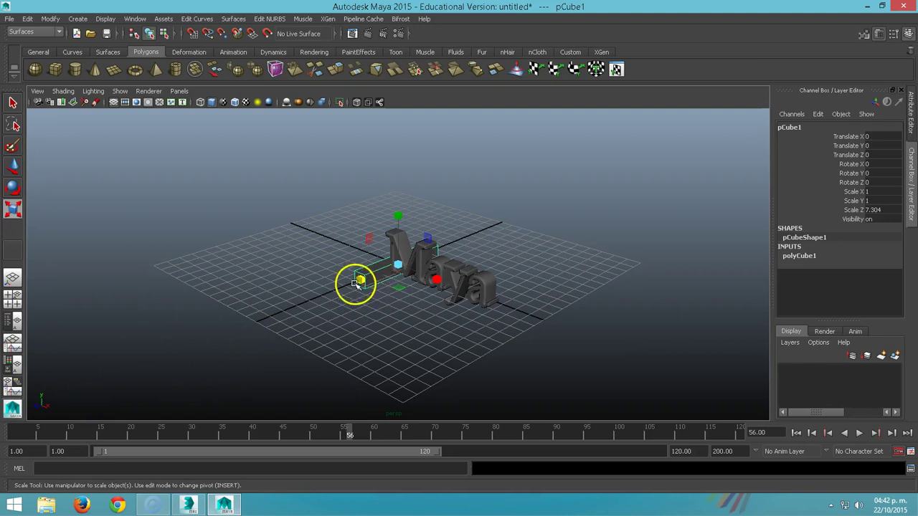
pyautogui.moveTo(359, 278); pyautogui.dragTo(189, 333)
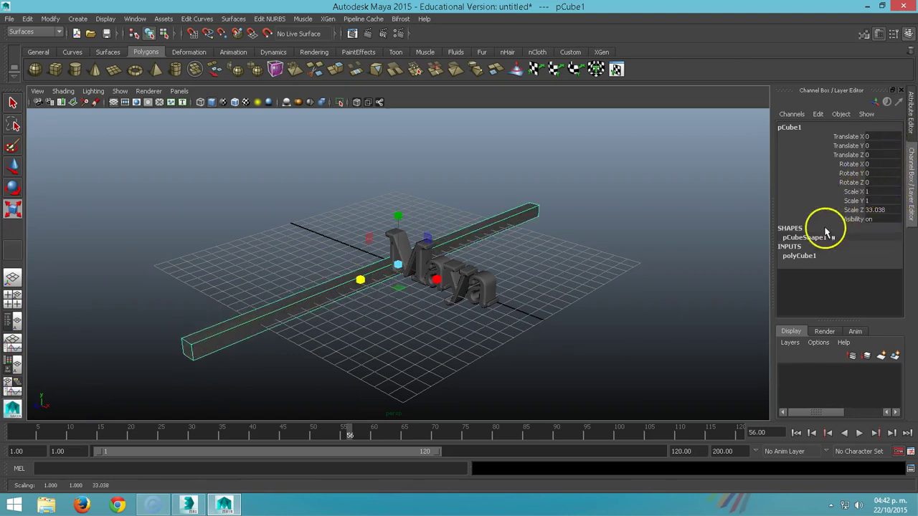
# - Set the polyCube1 Width to 35.9, Height to 0.1 and Depth to 1.5
pyautogui.click(795, 254)
pyautogui.click(850, 265)
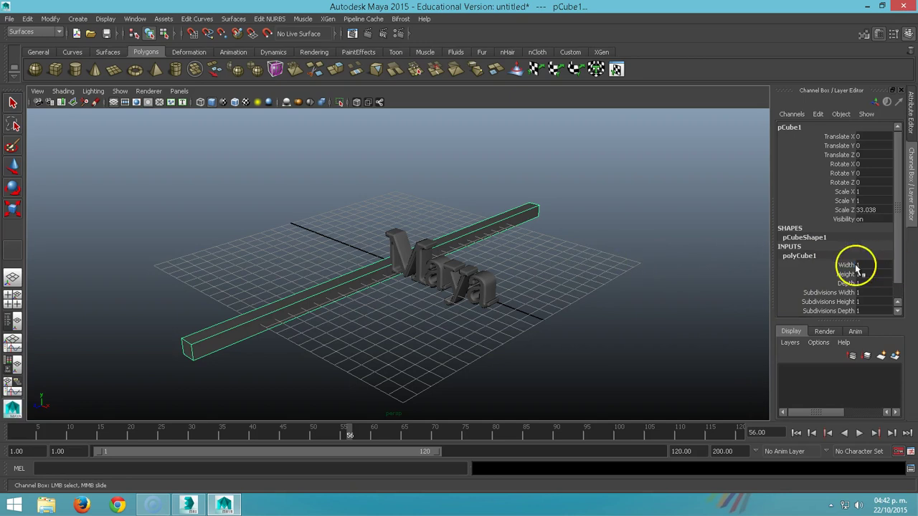
pyautogui.moveTo(528, 267)
pyautogui.mouseDown(button='middle')
pyautogui.moveTo(726, 279)
pyautogui.moveTo(701, 282)
pyautogui.mouseUp(button='middle')
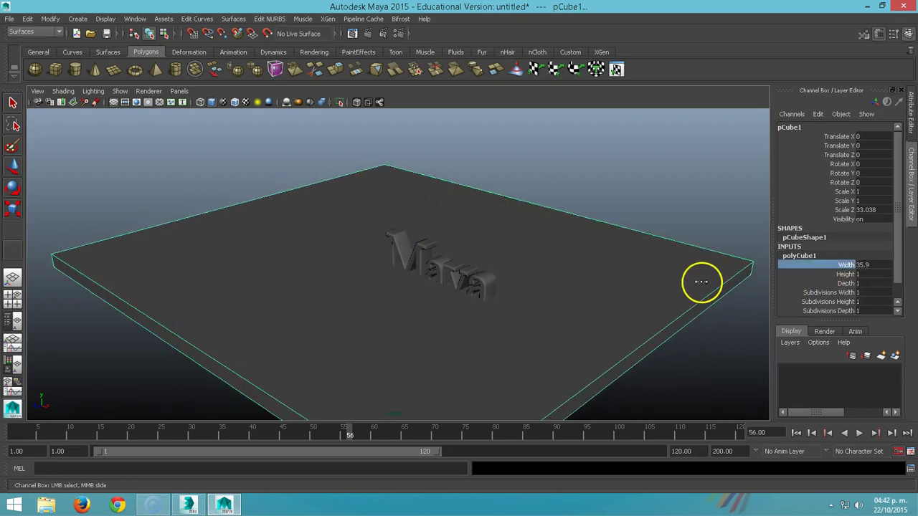
pyautogui.click(846, 274)
pyautogui.moveTo(595, 262)
pyautogui.mouseDown(button='middle')
pyautogui.moveTo(639, 270)
pyautogui.moveTo(626, 271)
pyautogui.mouseUp(button='middle')
pyautogui.click(852, 284)
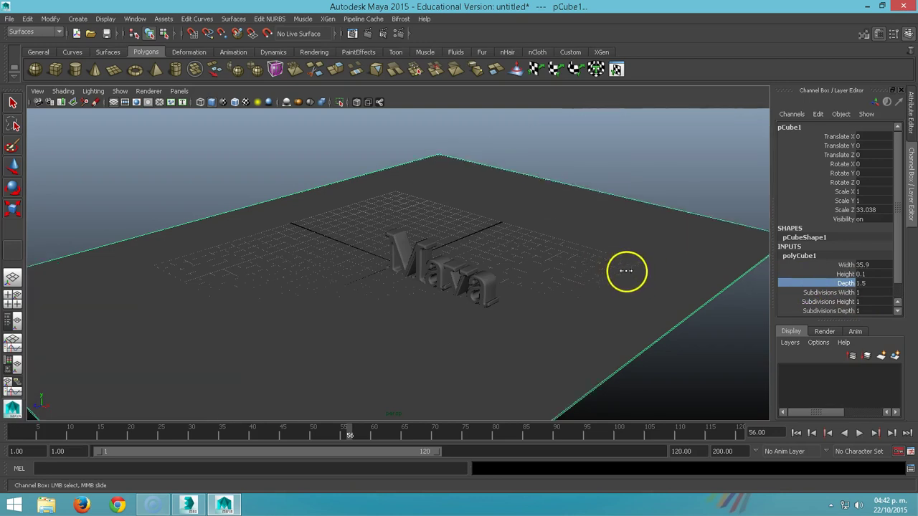
# - Set the slab's width and depth subdivisions to 3 each
pyautogui.click(825, 292)
pyautogui.moveTo(639, 301); pyautogui.dragTo(651, 299, button='middle')
pyautogui.click(832, 302)
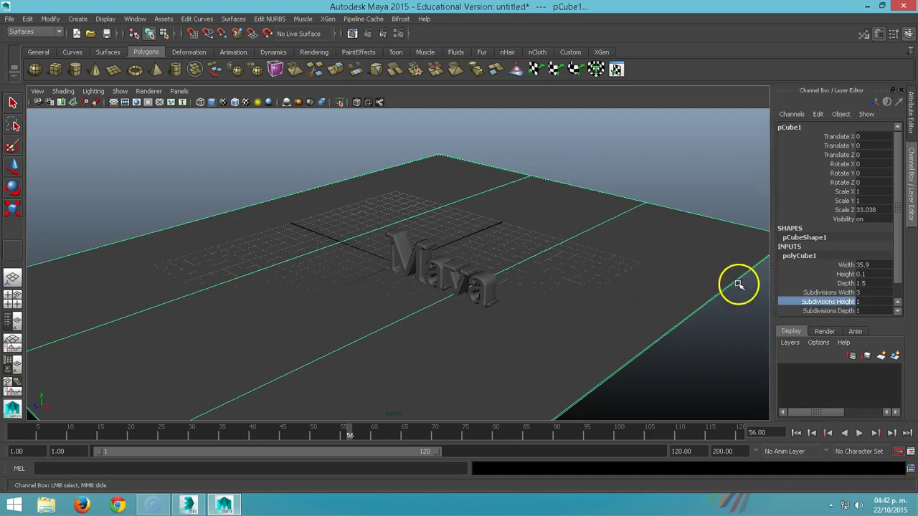
pyautogui.click(825, 312)
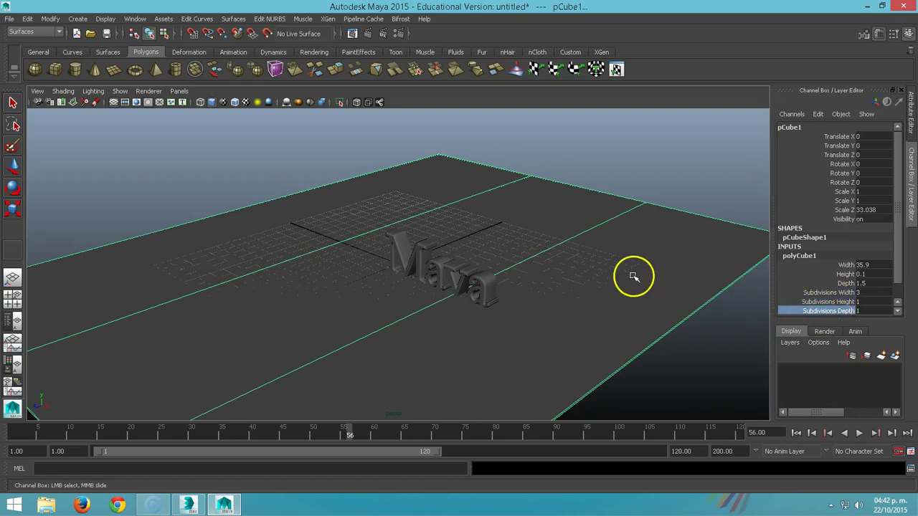
pyautogui.moveTo(629, 271); pyautogui.dragTo(638, 273, button='middle')
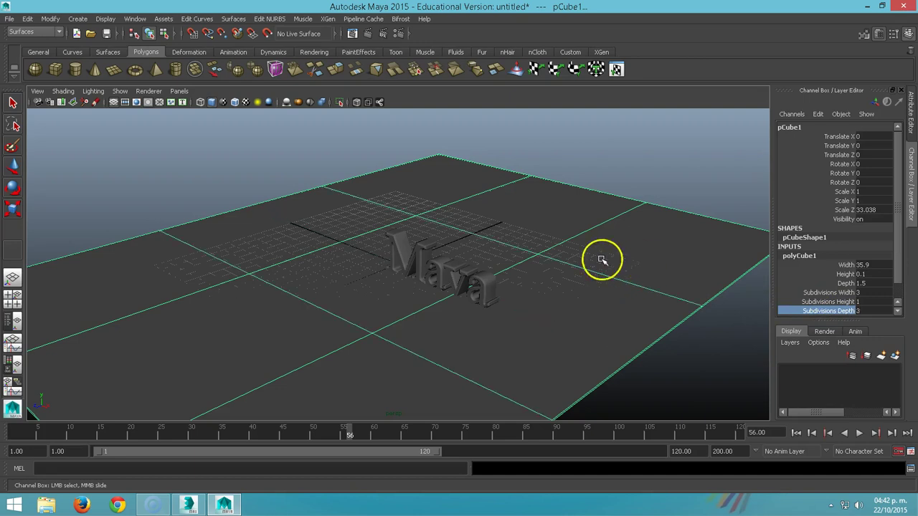
pyautogui.moveTo(568, 233)
pyautogui.mouseDown(button='right')
pyautogui.moveTo(559, 210)
pyautogui.moveTo(567, 207)
pyautogui.mouseUp(button='right')
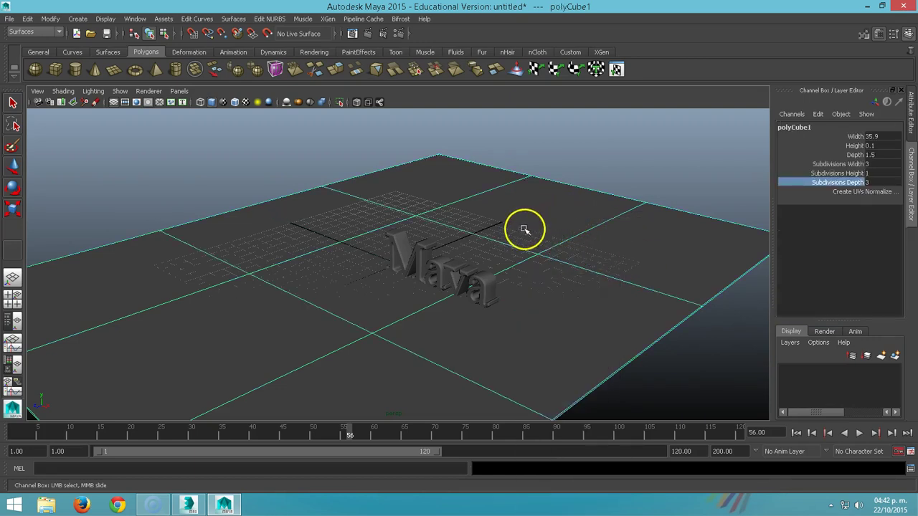
# - Select the slab's two inner edge loops and scale them apart along X
pyautogui.click(619, 278)
pyautogui.doubleClick(585, 268)
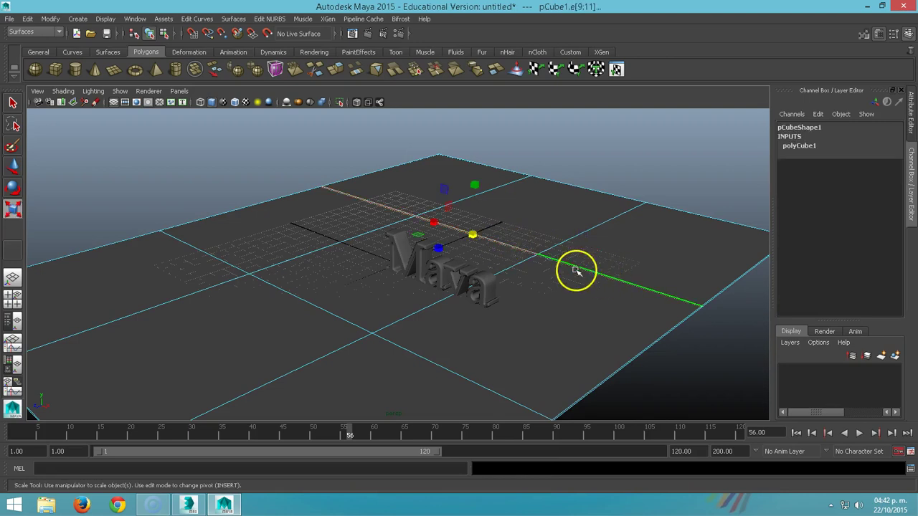
pyautogui.keyDown('shift'); pyautogui.doubleClick(206, 254); pyautogui.keyUp('shift')
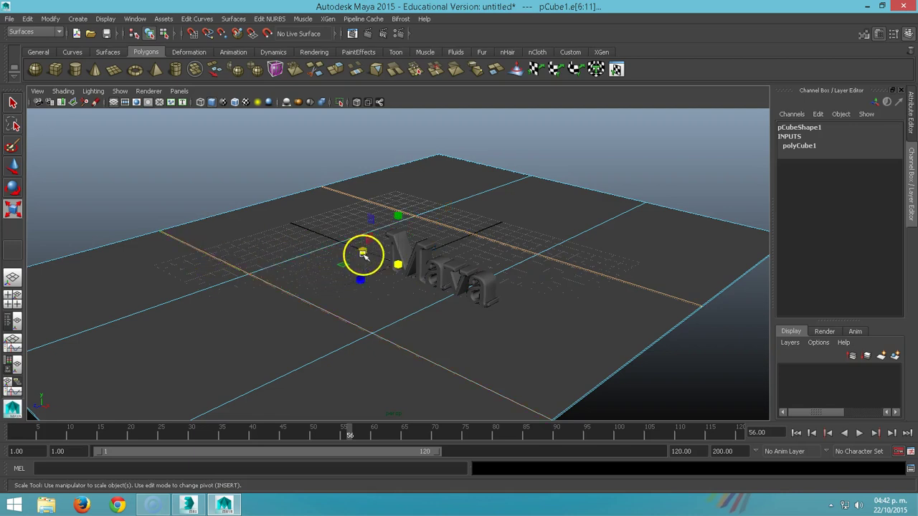
pyautogui.moveTo(362, 259)
pyautogui.mouseDown()
pyautogui.moveTo(364, 280)
pyautogui.moveTo(286, 305)
pyautogui.mouseUp()
pyautogui.moveTo(362, 250); pyautogui.dragTo(594, 222)
# - Select the other inner edges and push them out near the slab's rim
pyautogui.click(586, 234)
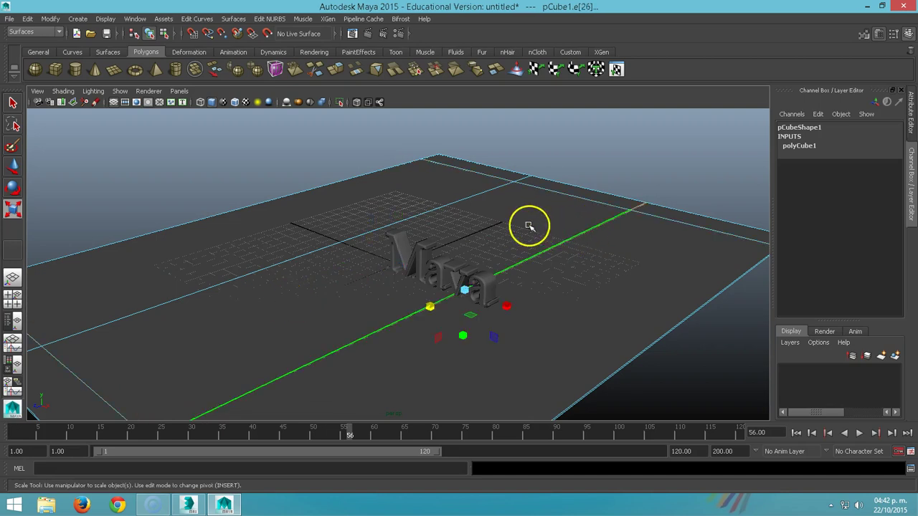
pyautogui.keyDown('shift'); pyautogui.click(459, 200); pyautogui.keyUp('shift')
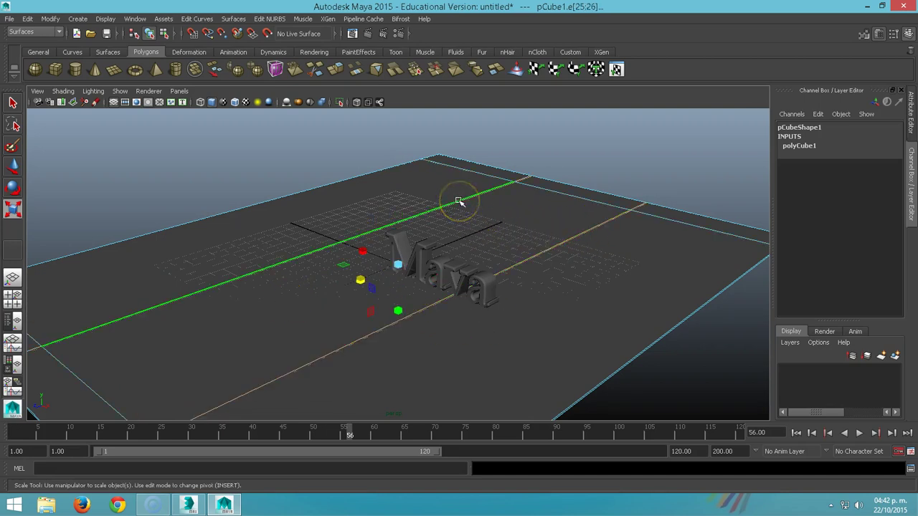
pyautogui.moveTo(413, 247); pyautogui.dragTo(421, 329)
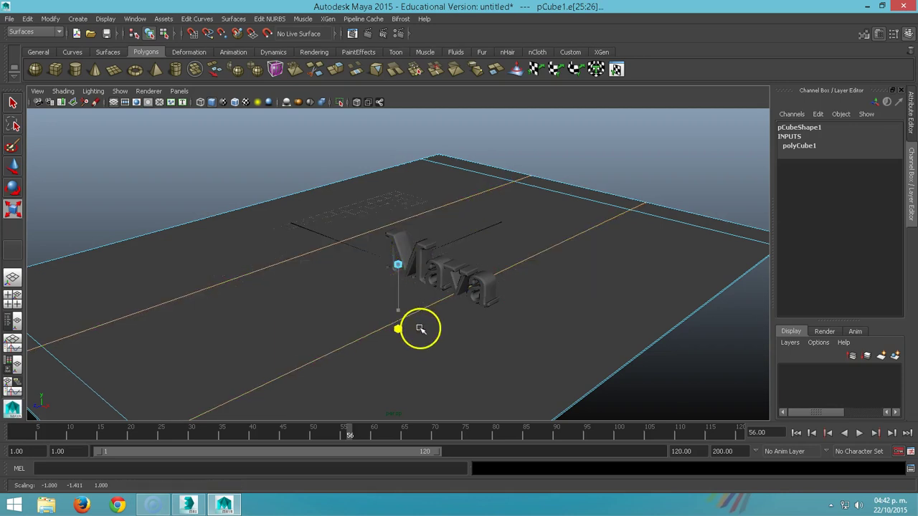
pyautogui.moveTo(363, 289); pyautogui.dragTo(310, 218)
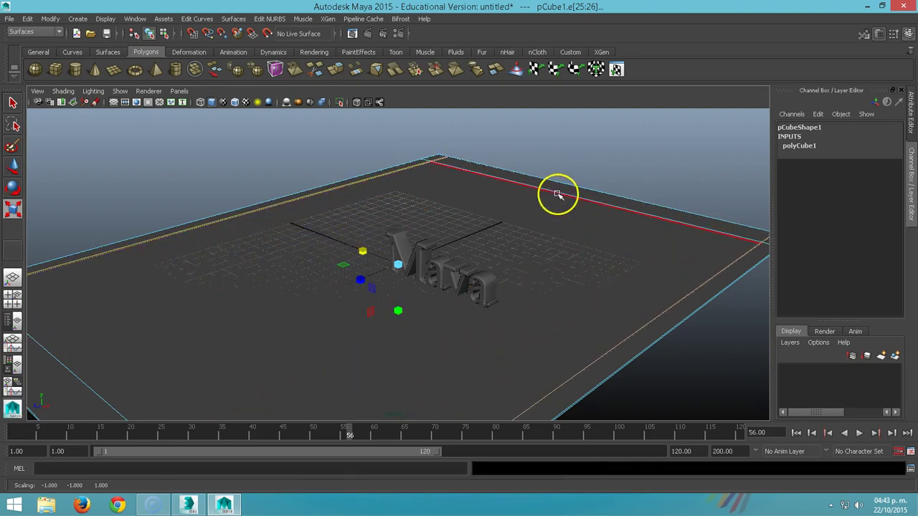
pyautogui.moveTo(557, 194); pyautogui.dragTo(556, 223, button='right')
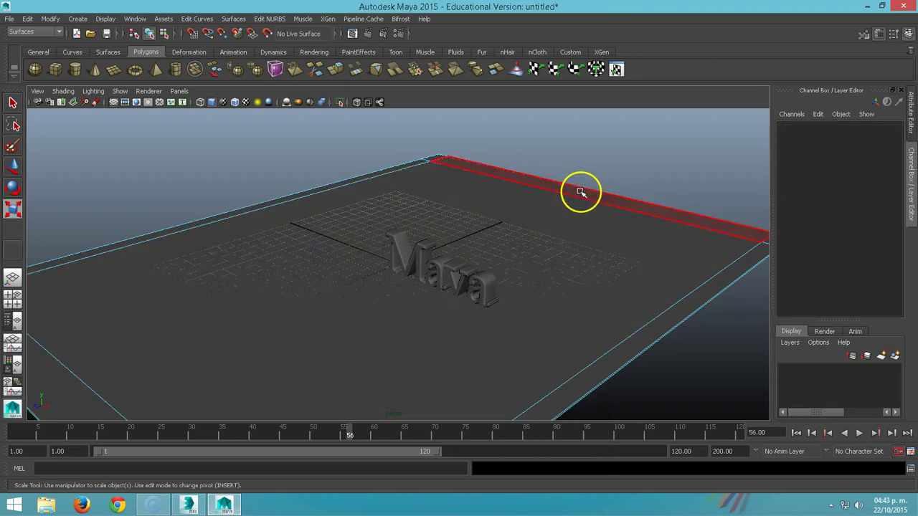
# - Extrude the slab's border strip faces upward by 13.785 to form tall walls
pyautogui.click(574, 192)
pyautogui.click(409, 176)
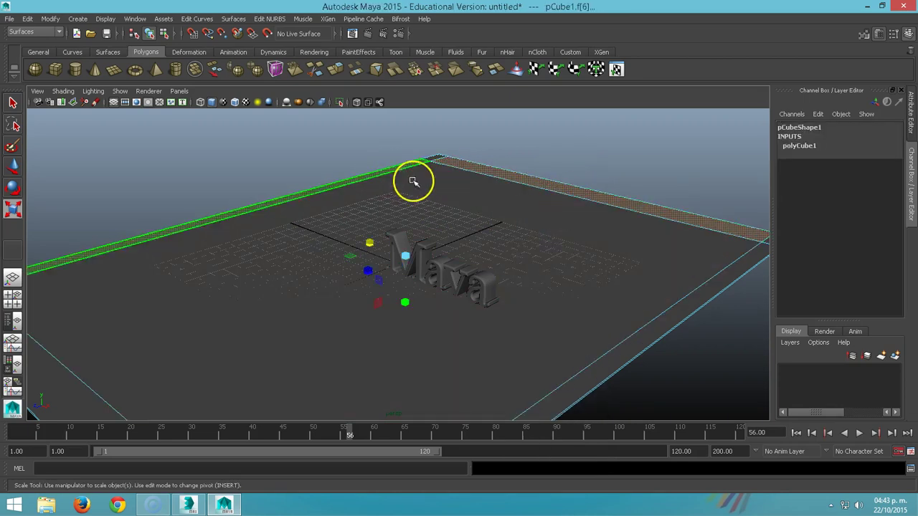
pyautogui.click(514, 168)
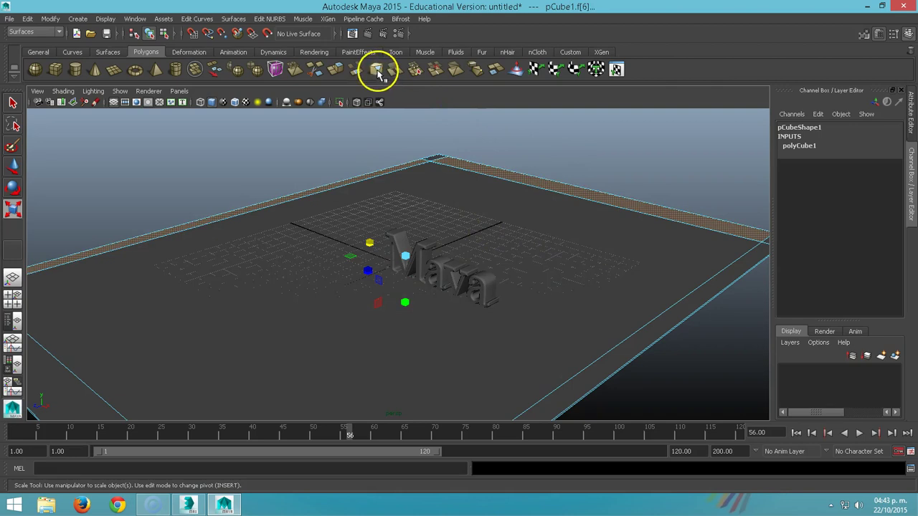
pyautogui.click(338, 72)
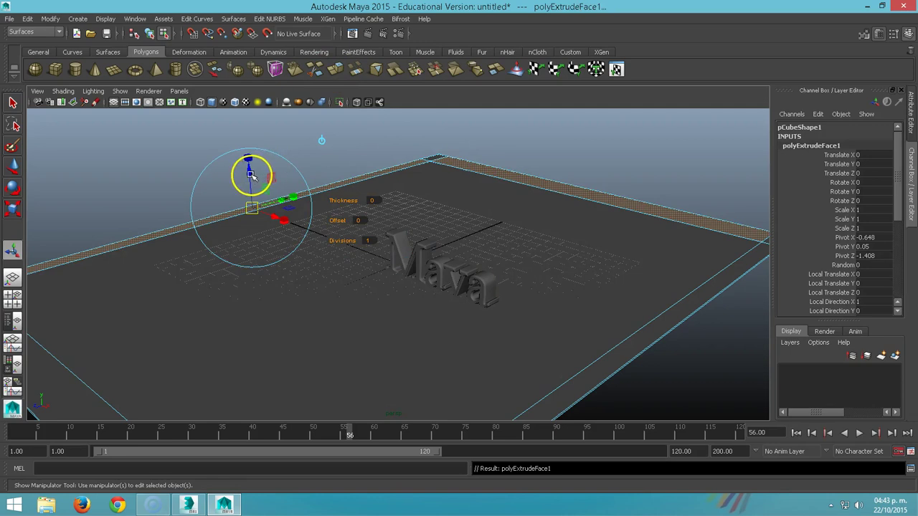
pyautogui.moveTo(248, 174); pyautogui.dragTo(249, 29)
# - Return to object selection and select the room box
pyautogui.press('q')
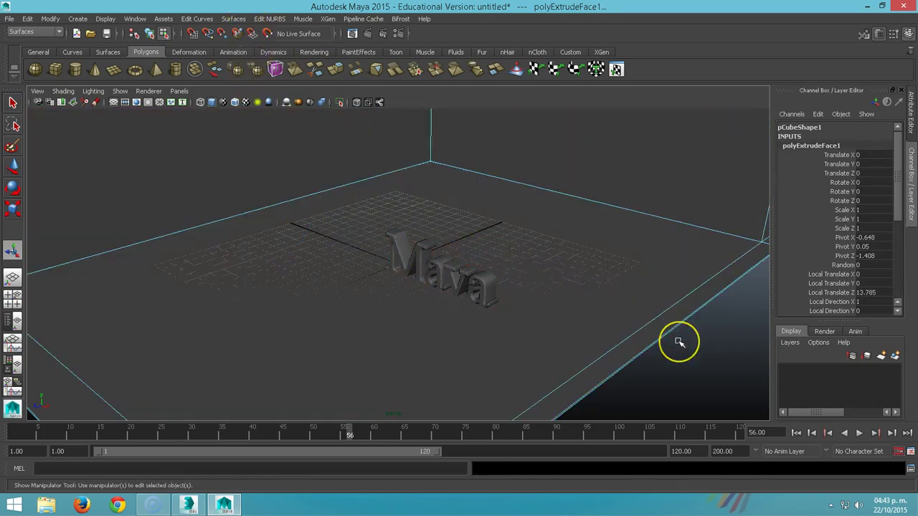
pyautogui.moveTo(660, 246); pyautogui.dragTo(678, 219, button='right')
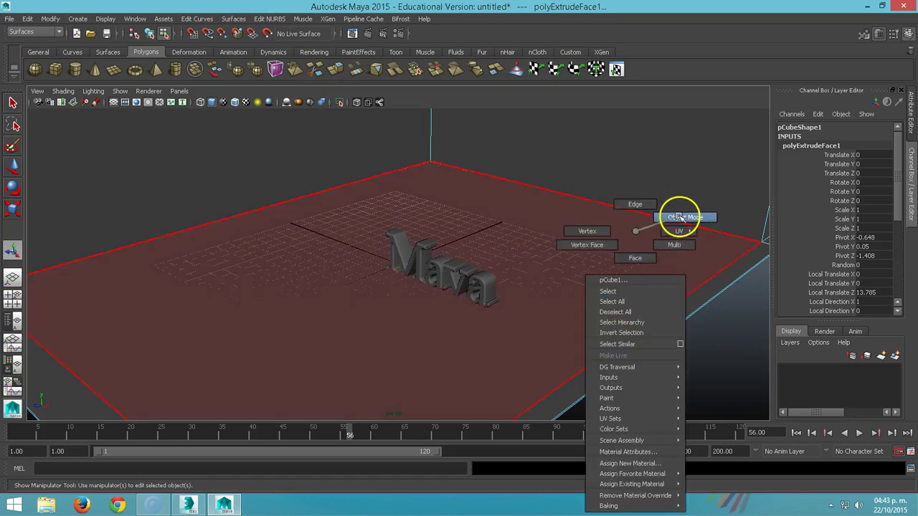
pyautogui.click(696, 244)
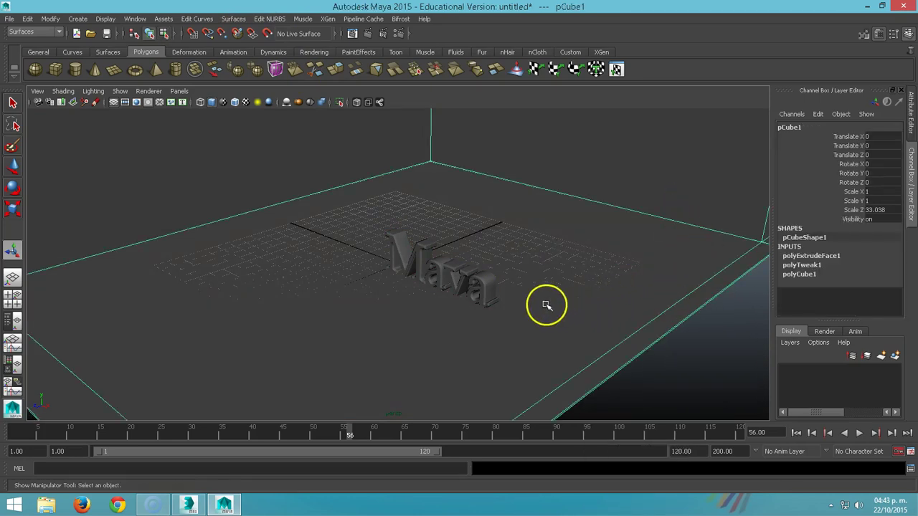
# - Select the Maya text mesh and raise it slightly off the floor
pyautogui.click(451, 273)
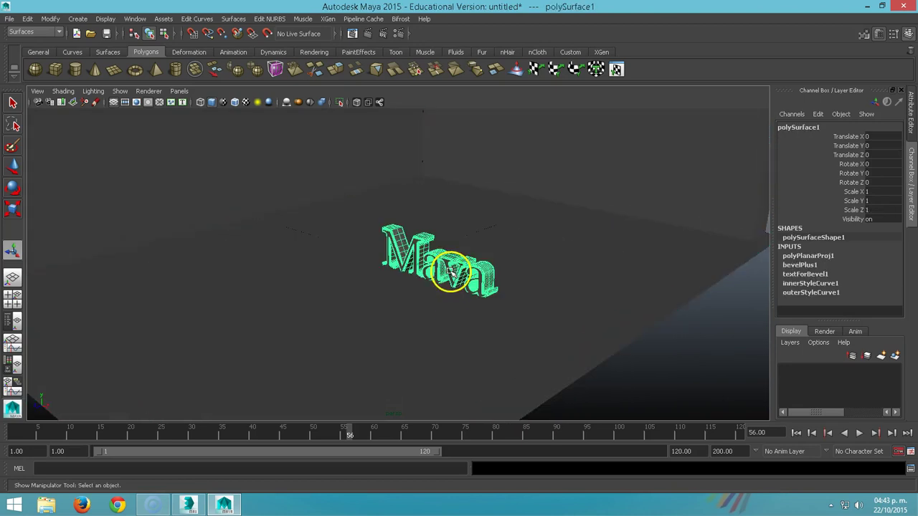
pyautogui.press('w')
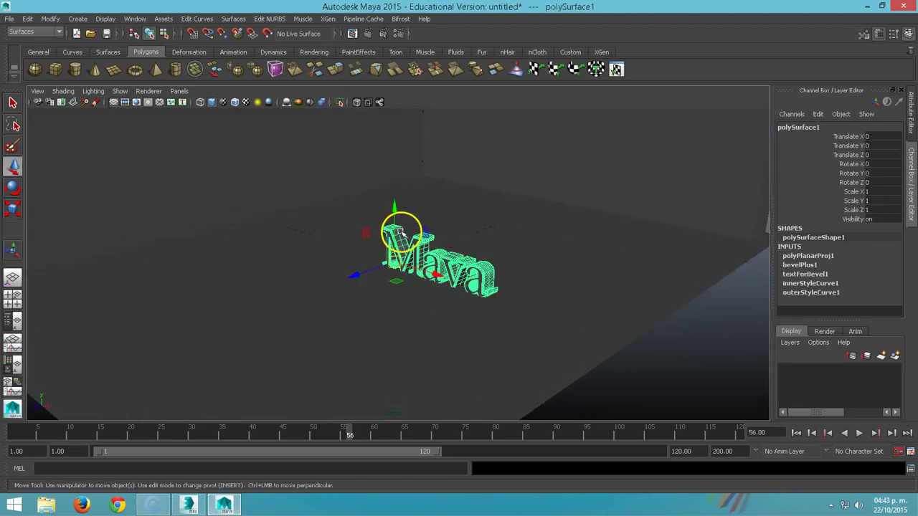
pyautogui.moveTo(397, 225); pyautogui.dragTo(399, 211)
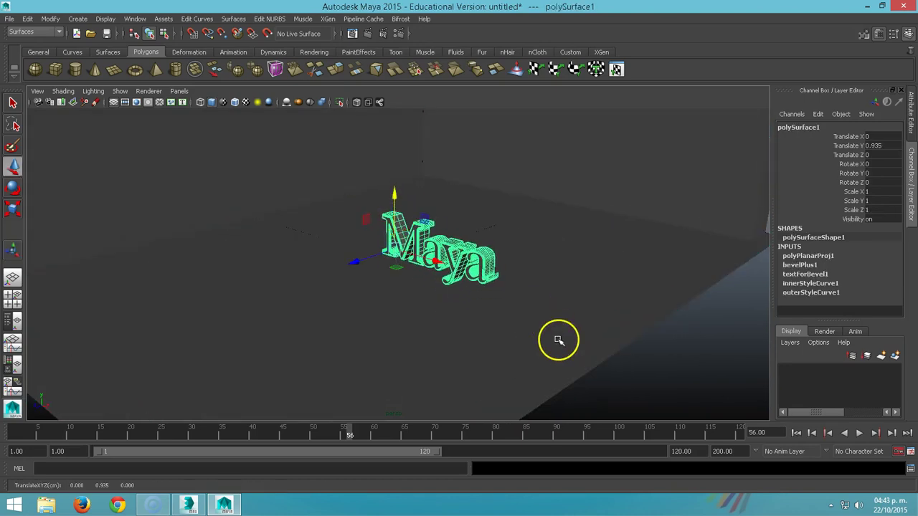
# - Show four views, go to frame 1, and lift the text to Translate Y 12.487
pyautogui.press('space')
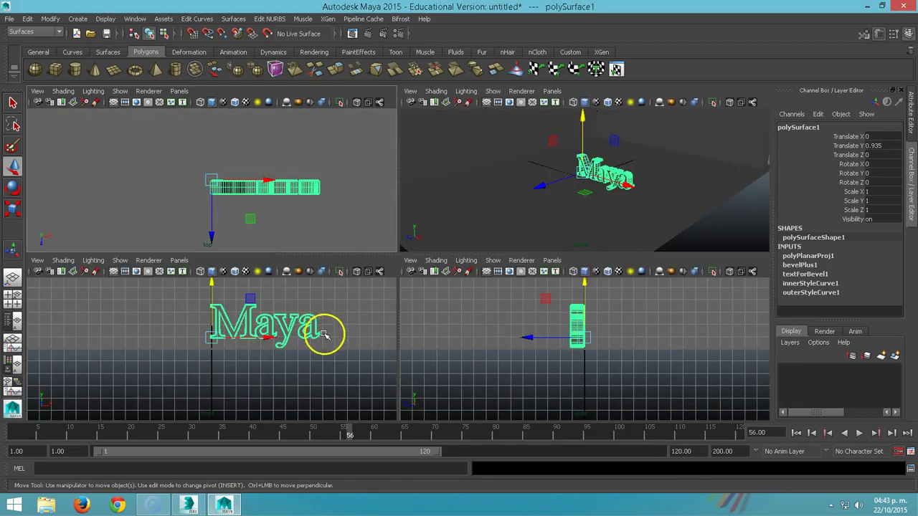
pyautogui.keyDown('alt'); pyautogui.moveTo(254, 332); pyautogui.dragTo(193, 372, button='middle'); pyautogui.keyUp('alt')
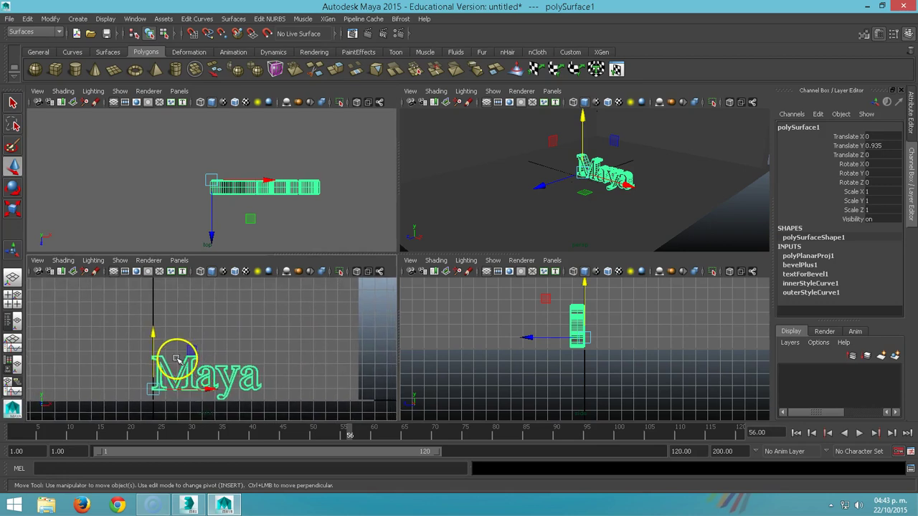
pyautogui.moveTo(348, 431); pyautogui.dragTo(15, 433)
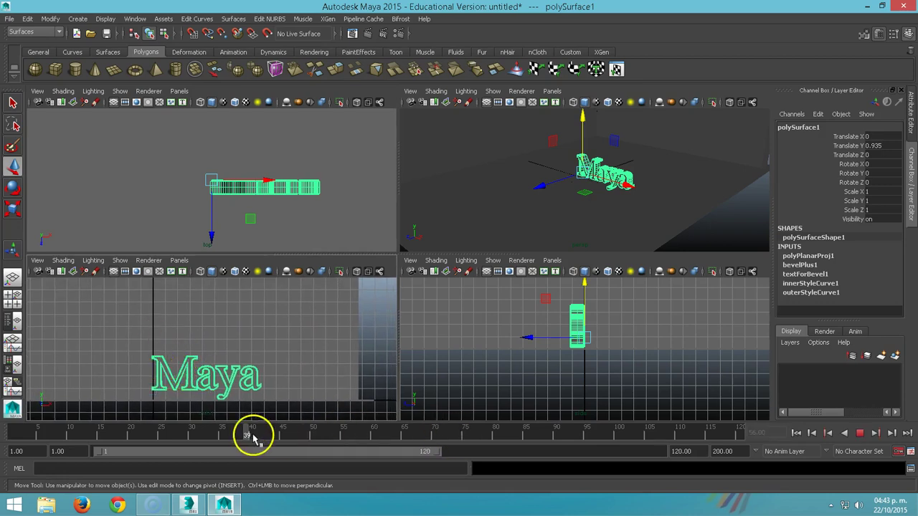
pyautogui.moveTo(153, 349); pyautogui.dragTo(173, 216)
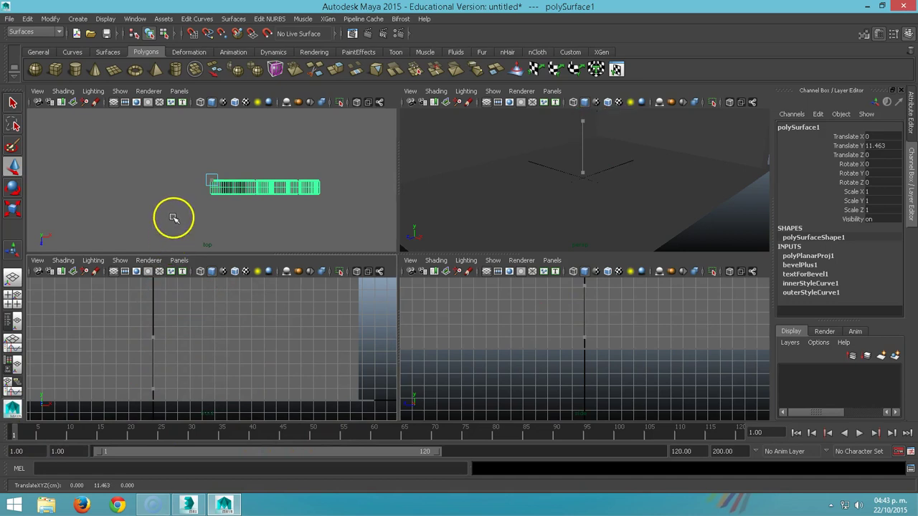
pyautogui.click(704, 198)
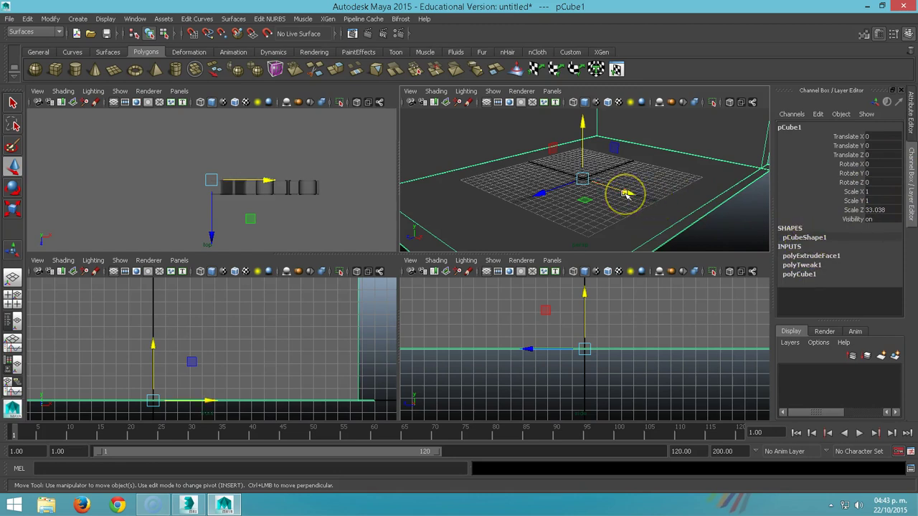
# - Scale the room box wider along X and shift it to Translate X 4.424
pyautogui.press('e')
pyautogui.press('r')
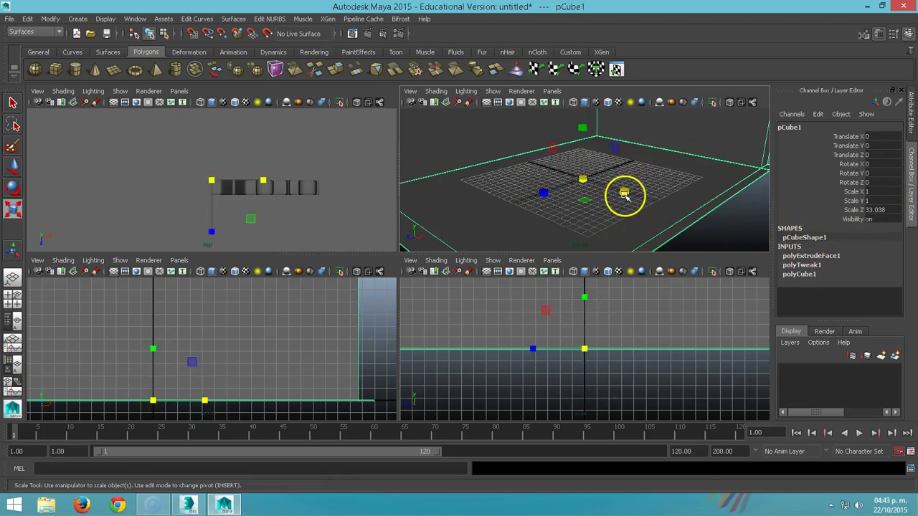
pyautogui.moveTo(624, 192)
pyautogui.mouseDown()
pyautogui.moveTo(655, 202)
pyautogui.moveTo(537, 200)
pyautogui.moveTo(540, 208)
pyautogui.mouseUp()
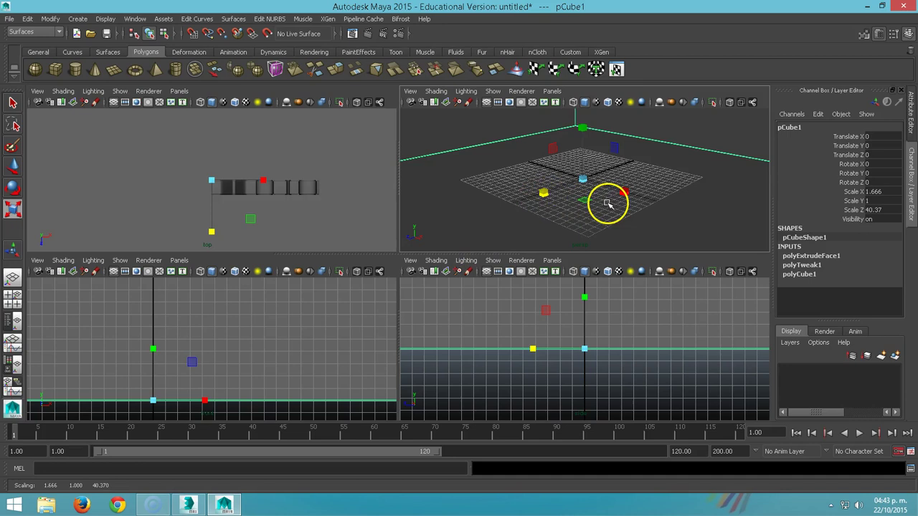
pyautogui.press('w')
pyautogui.moveTo(614, 189); pyautogui.dragTo(640, 198)
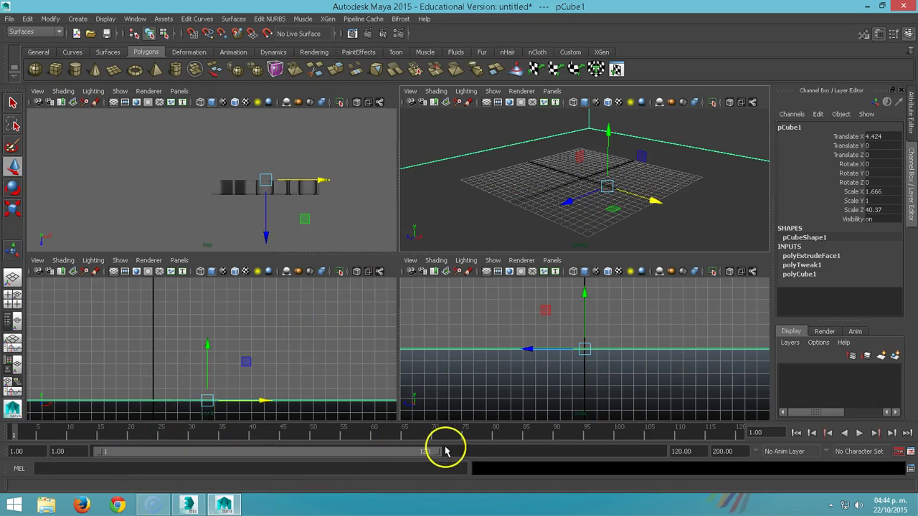
# - Select the Maya text and frame it in the front view
pyautogui.scroll(-2, 266, 322)
pyautogui.scroll(-3, 266, 322)
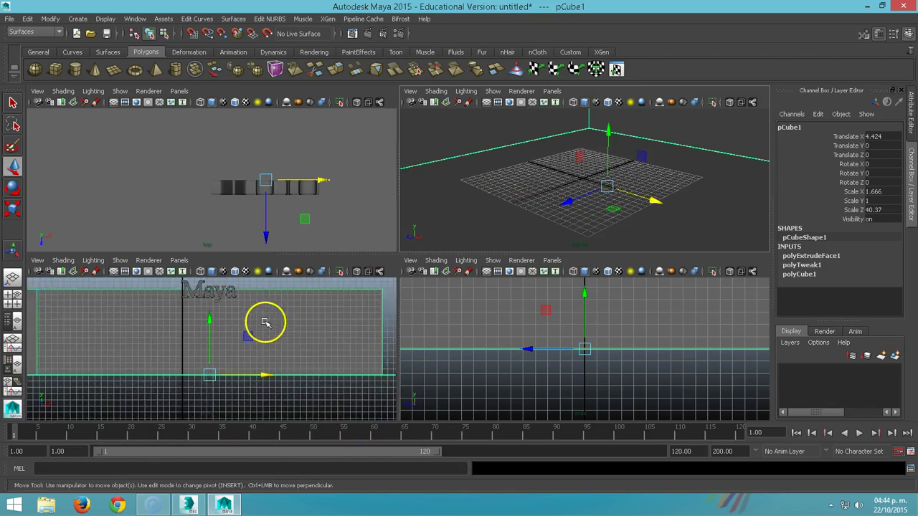
pyautogui.click(225, 300)
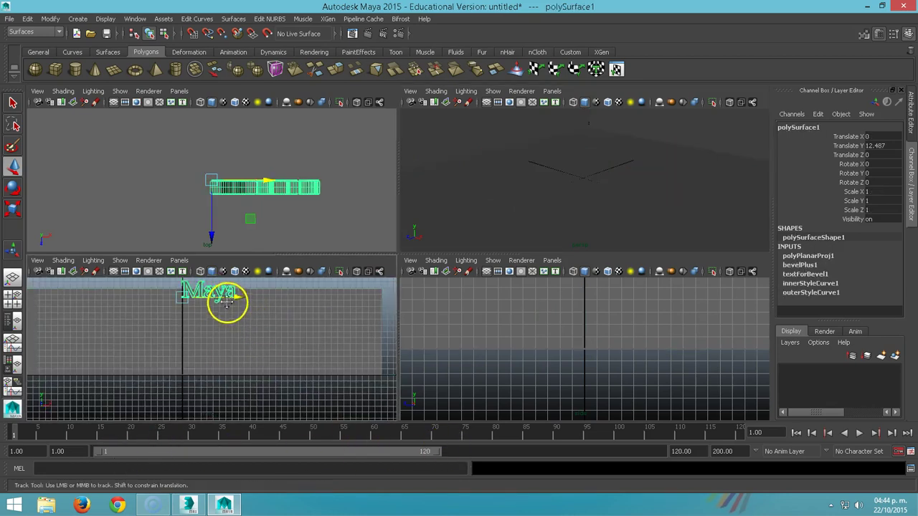
pyautogui.keyDown('alt'); pyautogui.moveTo(225, 307); pyautogui.dragTo(226, 342, button='middle'); pyautogui.keyUp('alt')
pyautogui.scroll(1, 224, 344)
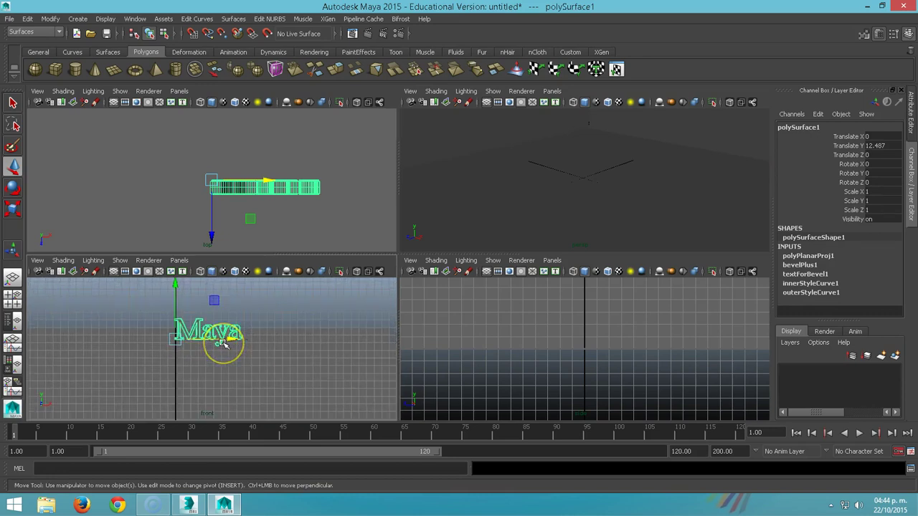
pyautogui.scroll(2, 224, 344)
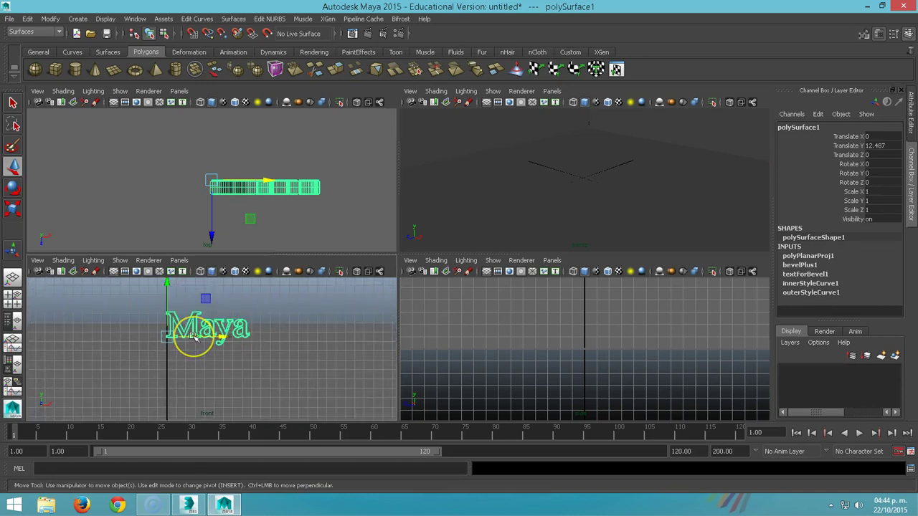
# - Move the text's pivot to its centre and nudge the text to Translate X 0.122
pyautogui.press('Insert')
pyautogui.moveTo(198, 337); pyautogui.dragTo(243, 336)
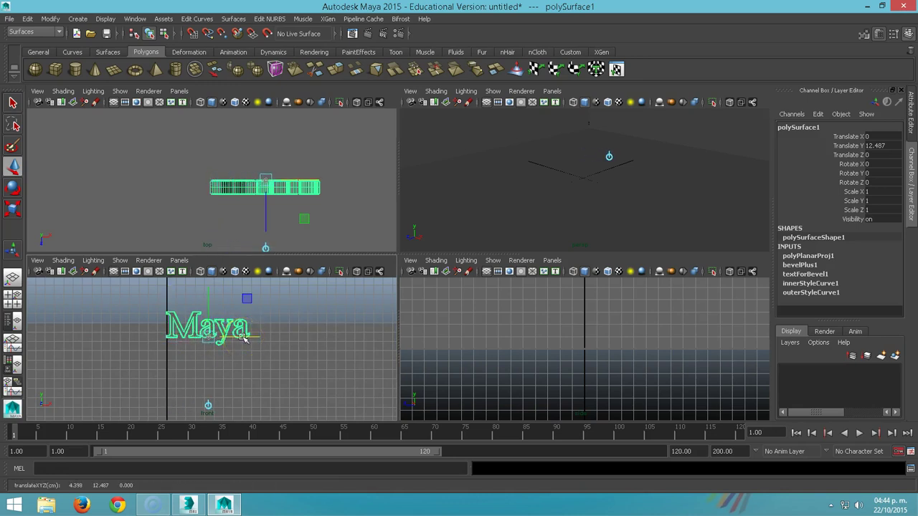
pyautogui.press('Delete')
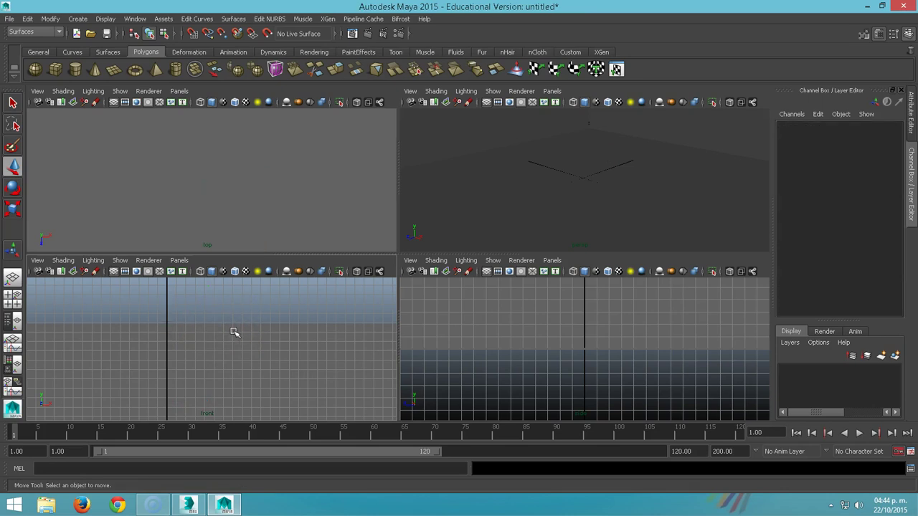
pyautogui.hotkey('ctrl', 'z')
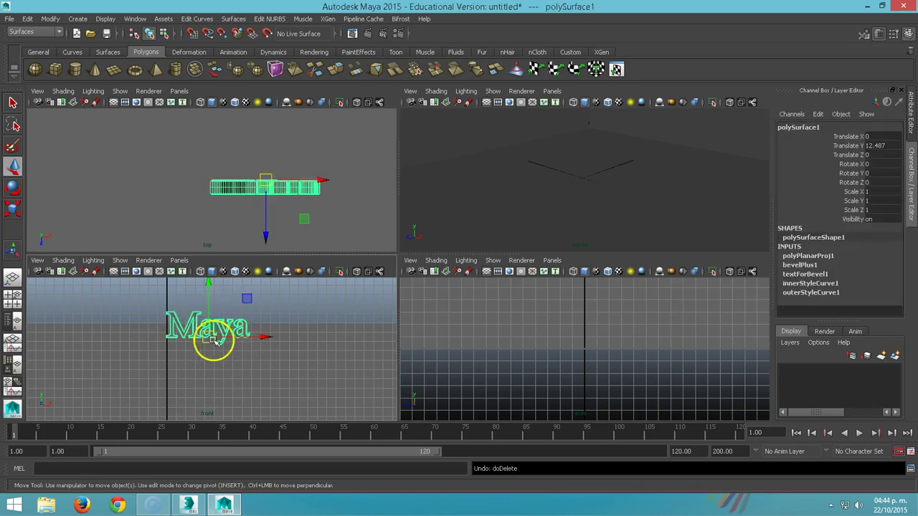
pyautogui.moveTo(252, 336); pyautogui.dragTo(254, 337)
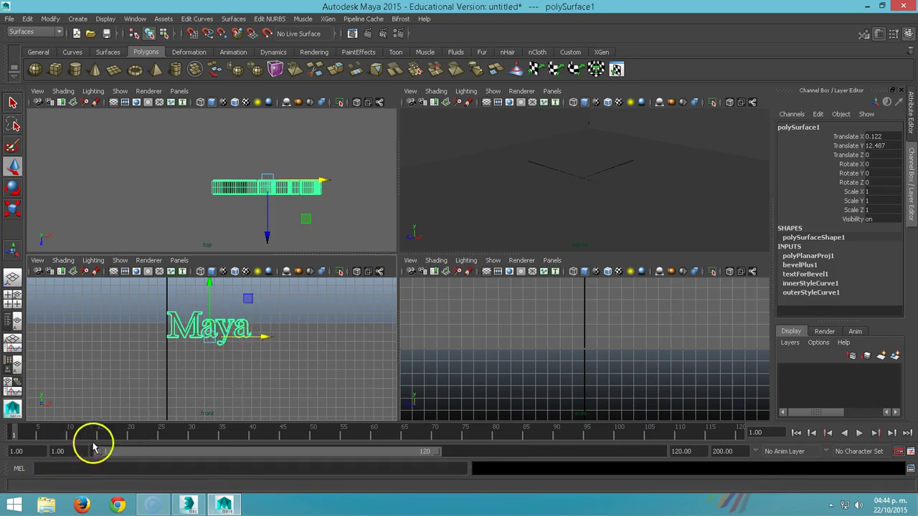
# - Key the text at frame 1, then drop it near the floor at frame 15
pyautogui.press('s')
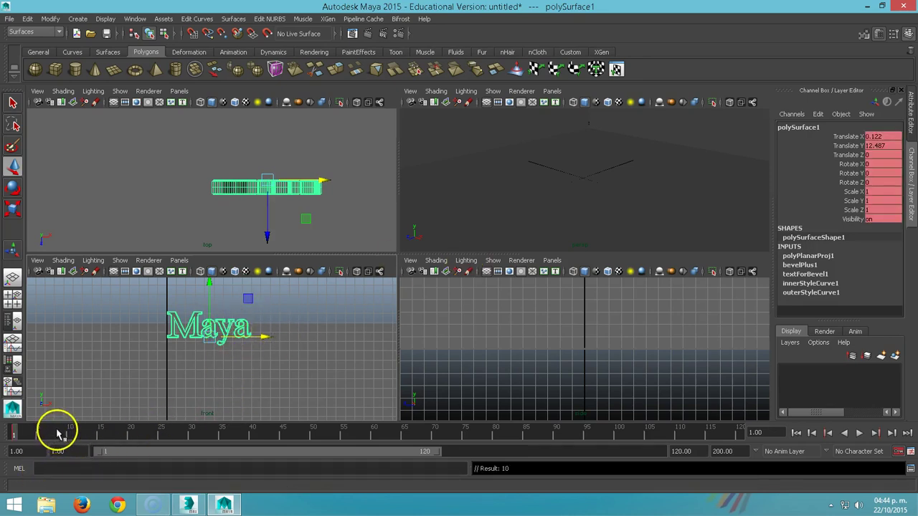
pyautogui.moveTo(17, 431); pyautogui.dragTo(100, 431)
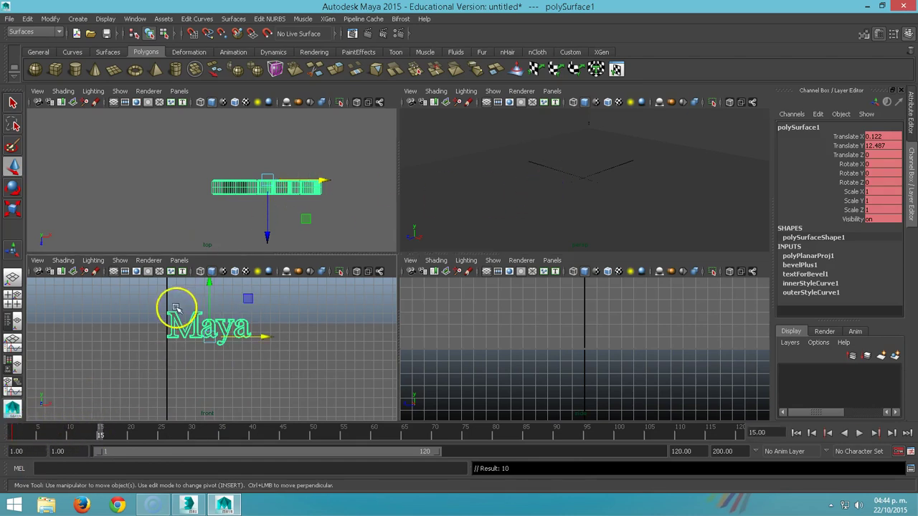
pyautogui.moveTo(213, 307)
pyautogui.mouseDown()
pyautogui.moveTo(204, 294)
pyautogui.moveTo(214, 358)
pyautogui.mouseUp()
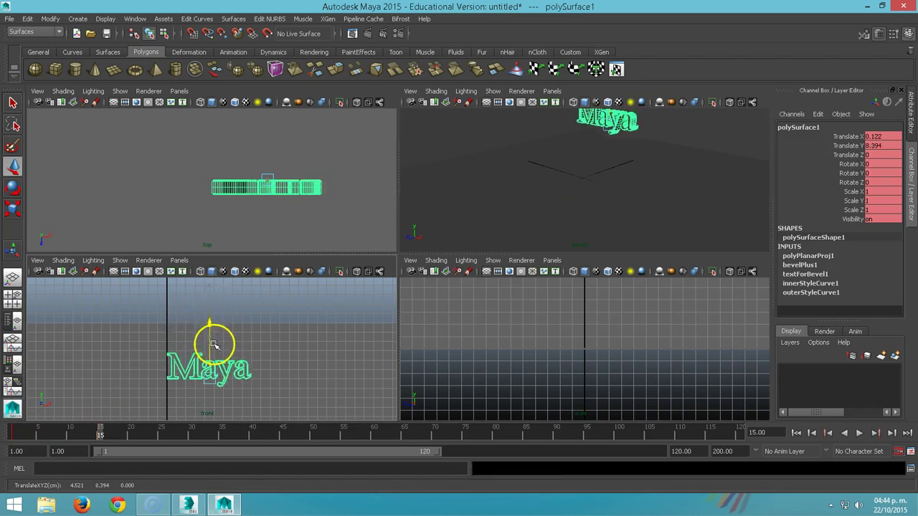
pyautogui.keyDown('alt'); pyautogui.moveTo(214, 359); pyautogui.dragTo(208, 317, button='middle'); pyautogui.keyUp('alt')
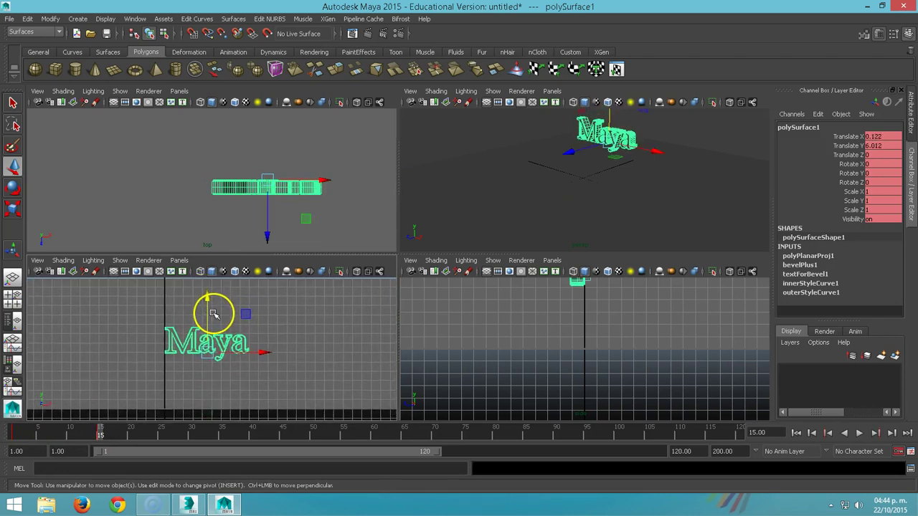
pyautogui.moveTo(208, 318); pyautogui.dragTo(204, 357)
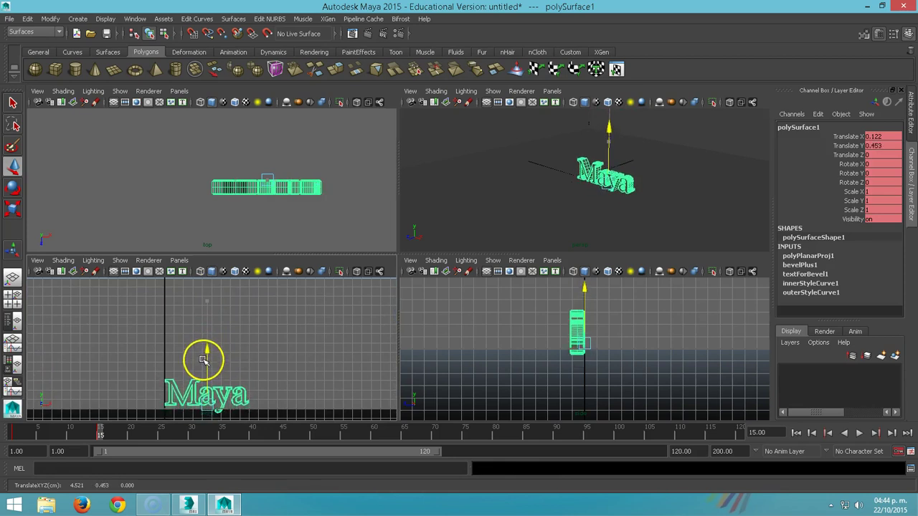
pyautogui.moveTo(204, 356); pyautogui.dragTo(204, 354)
# - Lift the text high at frame 25 and key it landing on the floor at frame 33
pyautogui.moveTo(102, 434); pyautogui.dragTo(162, 433)
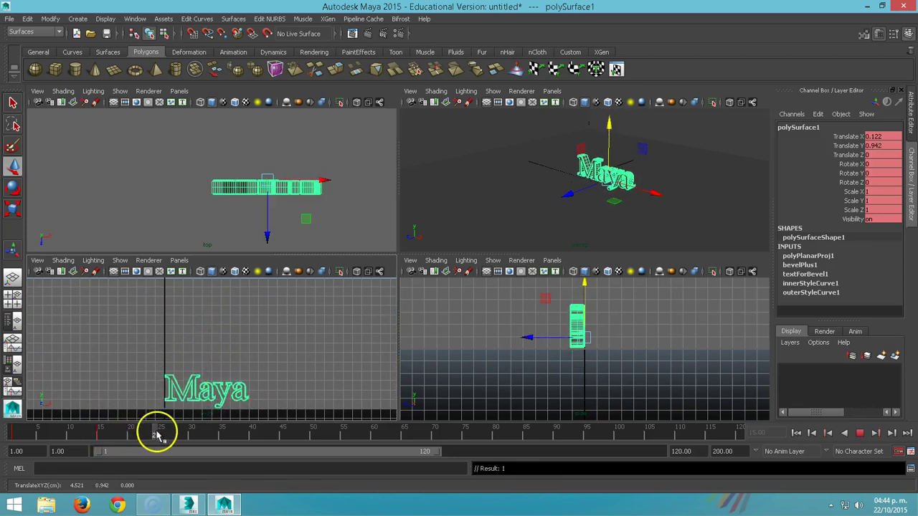
pyautogui.moveTo(204, 360); pyautogui.dragTo(205, 311)
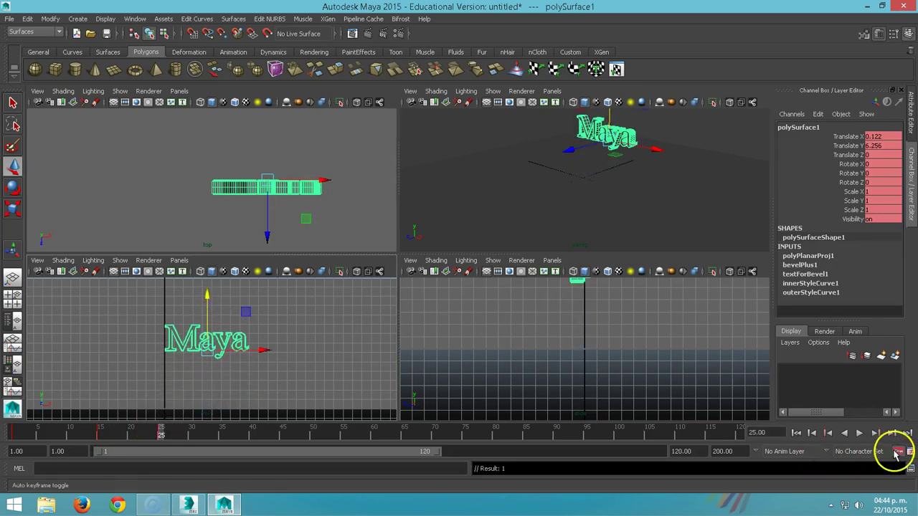
pyautogui.moveTo(162, 435); pyautogui.dragTo(211, 435)
pyautogui.click(207, 312)
pyautogui.moveTo(207, 312); pyautogui.dragTo(205, 364)
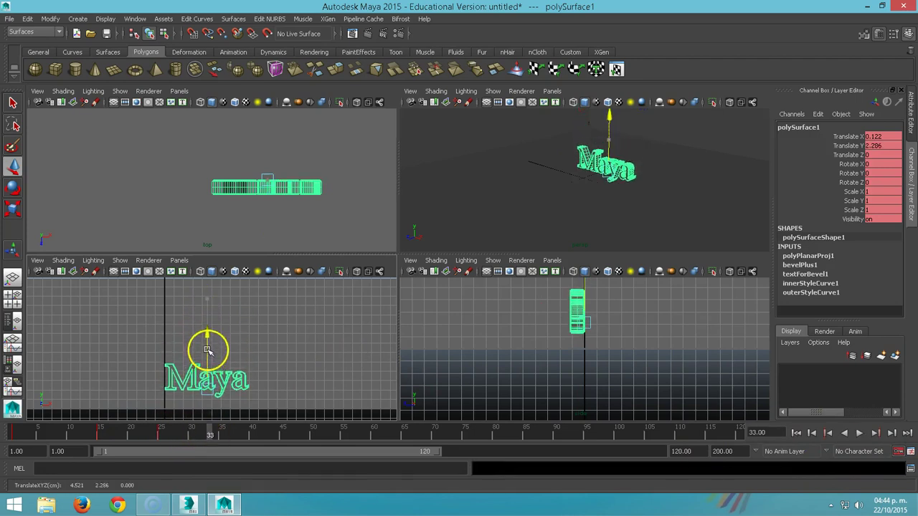
pyautogui.press('s')
# - Add a small bounce at frame 37 and land the text at Translate Y 0.82 by frame 39
pyautogui.click(215, 437)
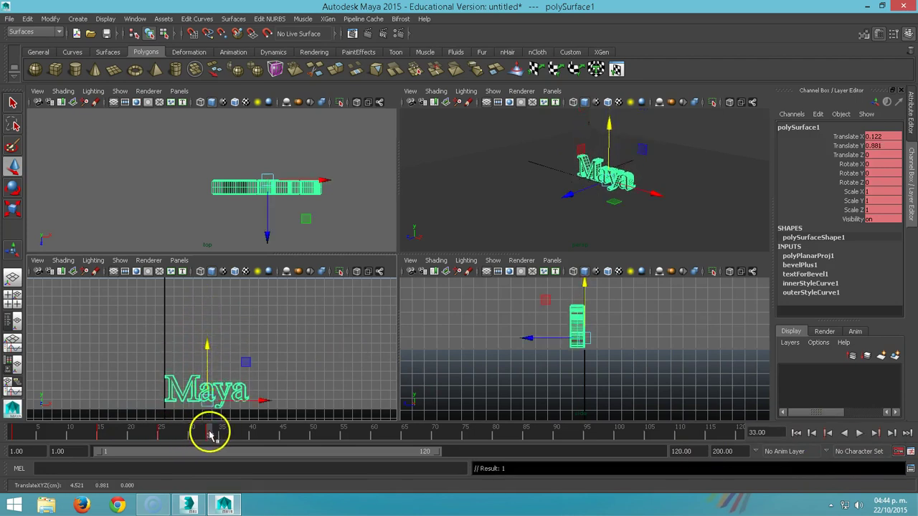
pyautogui.moveTo(226, 433); pyautogui.dragTo(234, 434)
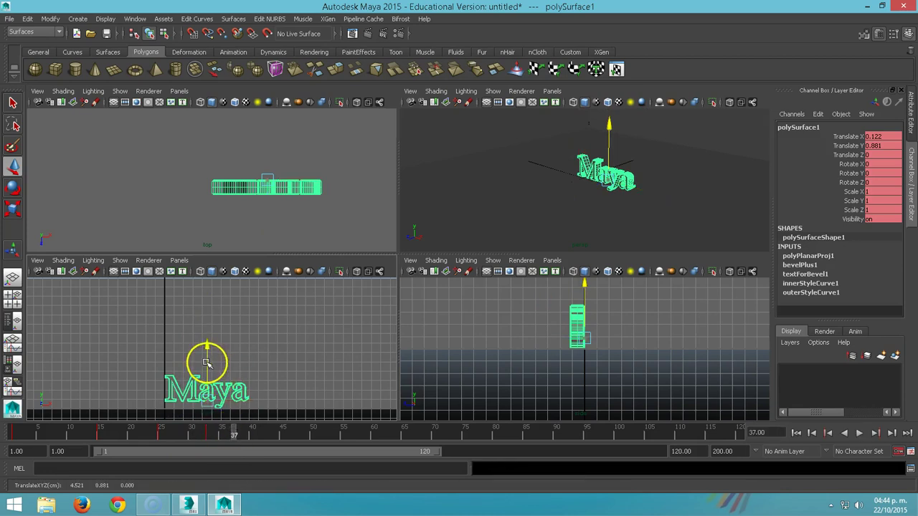
pyautogui.moveTo(209, 363); pyautogui.dragTo(210, 373)
pyautogui.moveTo(233, 433); pyautogui.dragTo(246, 432)
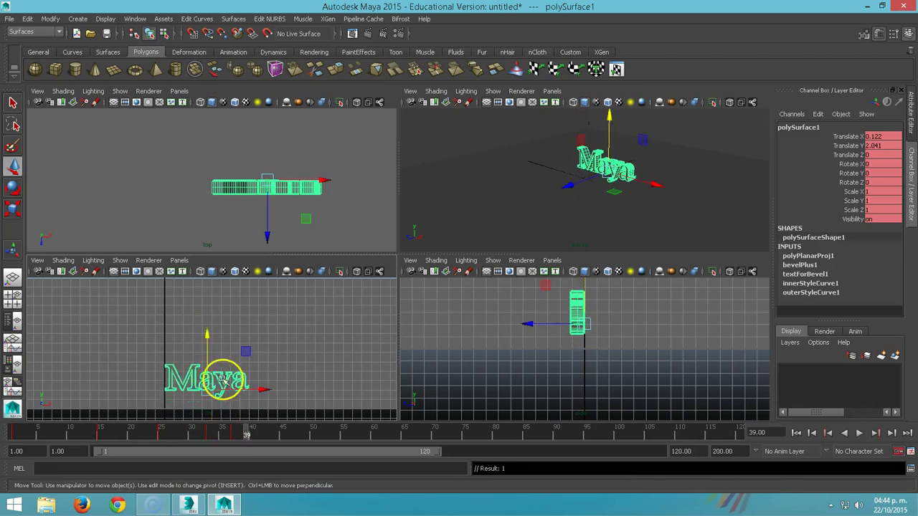
pyautogui.moveTo(206, 348); pyautogui.dragTo(244, 418)
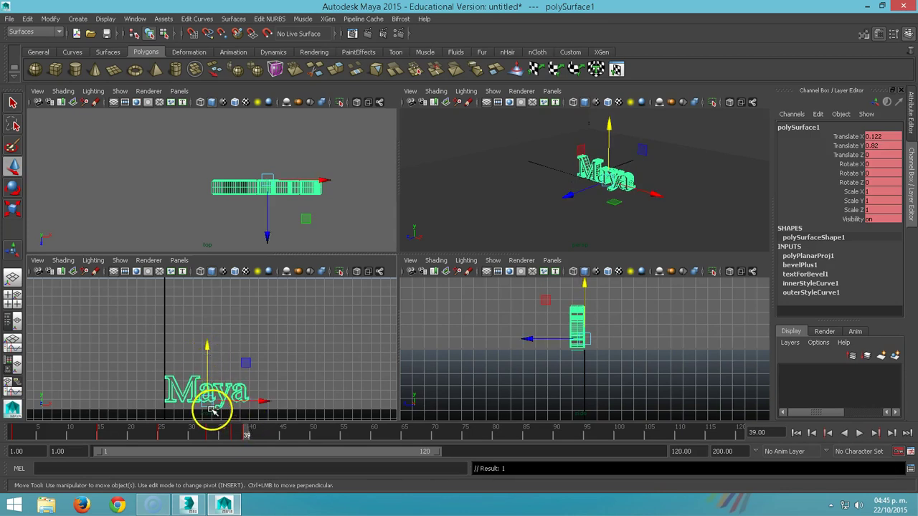
# - Set the text's Rotate Y to 360 at frame 39 and scrub to preview the spin
pyautogui.press('r')
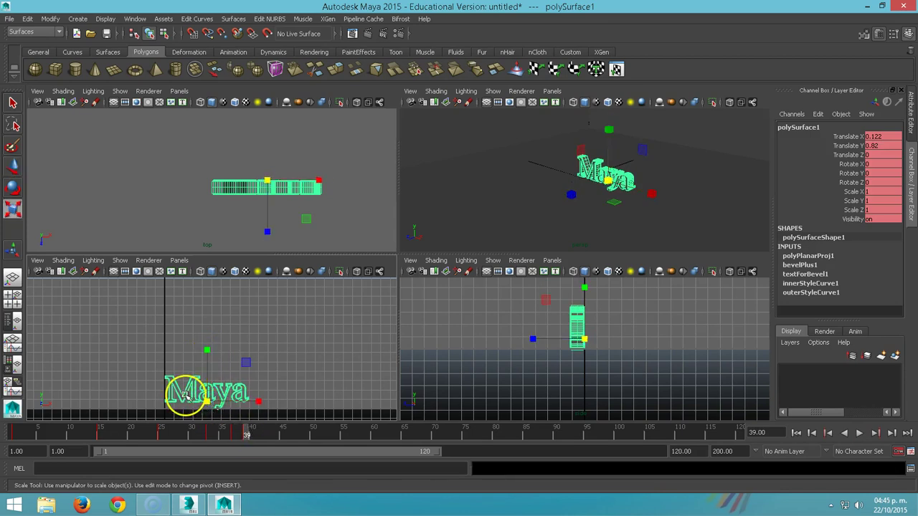
pyautogui.press('e')
pyautogui.moveTo(168, 399)
pyautogui.mouseDown()
pyautogui.moveTo(313, 426)
pyautogui.moveTo(201, 420)
pyautogui.mouseUp()
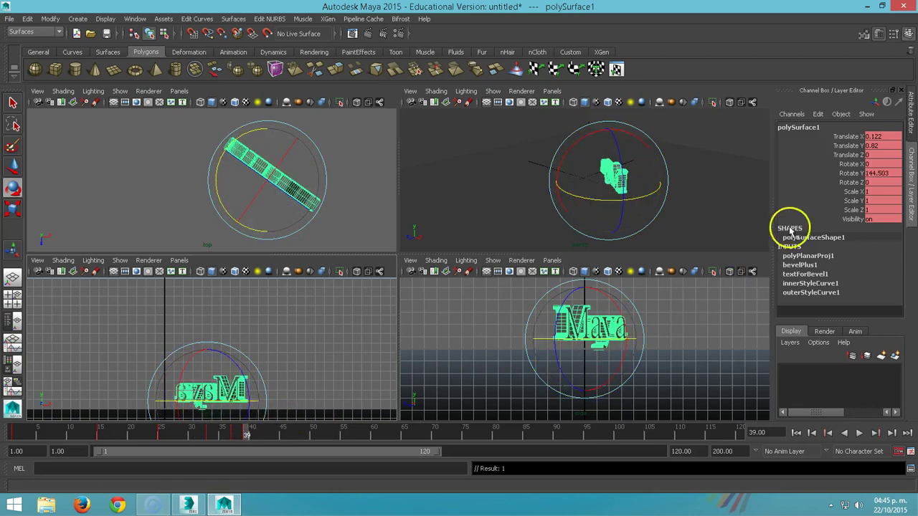
pyautogui.doubleClick(882, 172)
pyautogui.write('360')
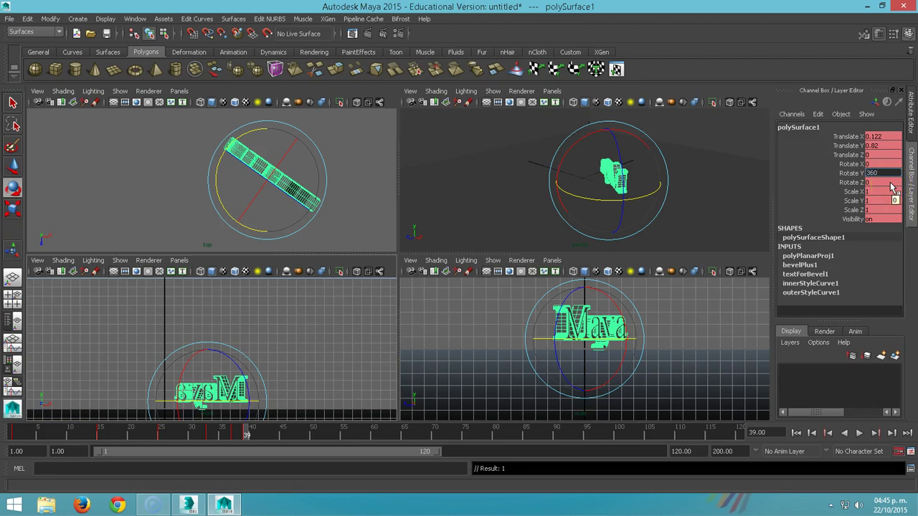
pyautogui.press('Return')
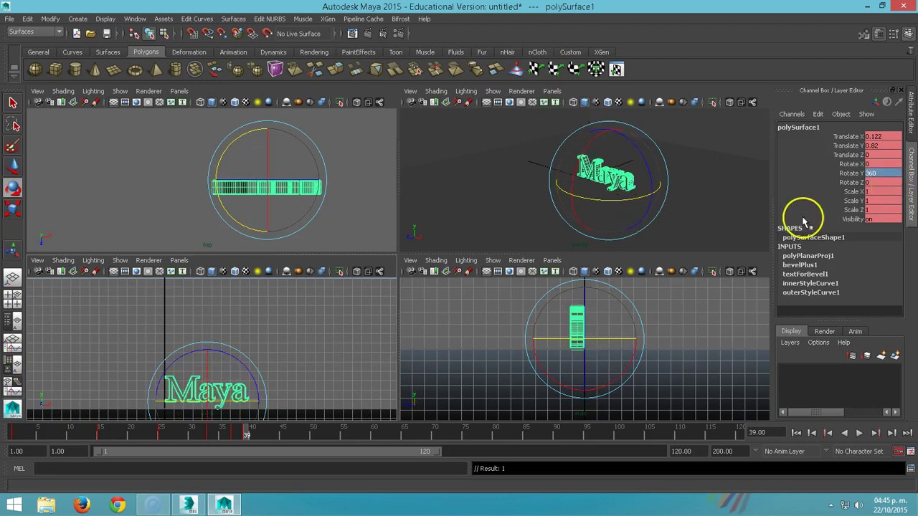
pyautogui.moveTo(246, 435)
pyautogui.mouseDown()
pyautogui.moveTo(15, 427)
pyautogui.moveTo(242, 451)
pyautogui.moveTo(170, 431)
pyautogui.moveTo(17, 420)
pyautogui.moveTo(253, 451)
pyautogui.moveTo(271, 438)
pyautogui.mouseUp()
pyautogui.click(495, 205)
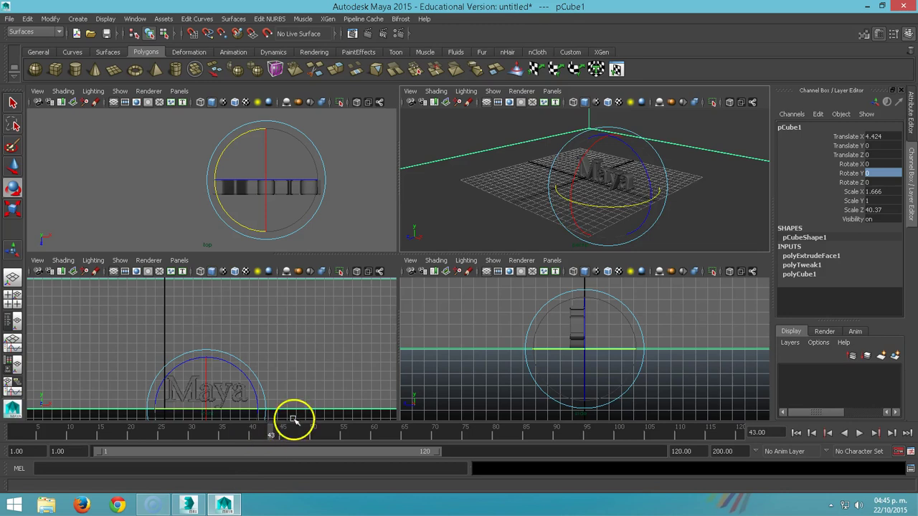
# - Enlarge the perspective view to fill the workspace and frame the text from a lower angle
pyautogui.keyDown('alt'); pyautogui.moveTo(492, 184); pyautogui.dragTo(453, 187, button='middle'); pyautogui.keyUp('alt')
pyautogui.keyDown('alt'); pyautogui.moveTo(453, 187); pyautogui.dragTo(492, 186); pyautogui.keyUp('alt')
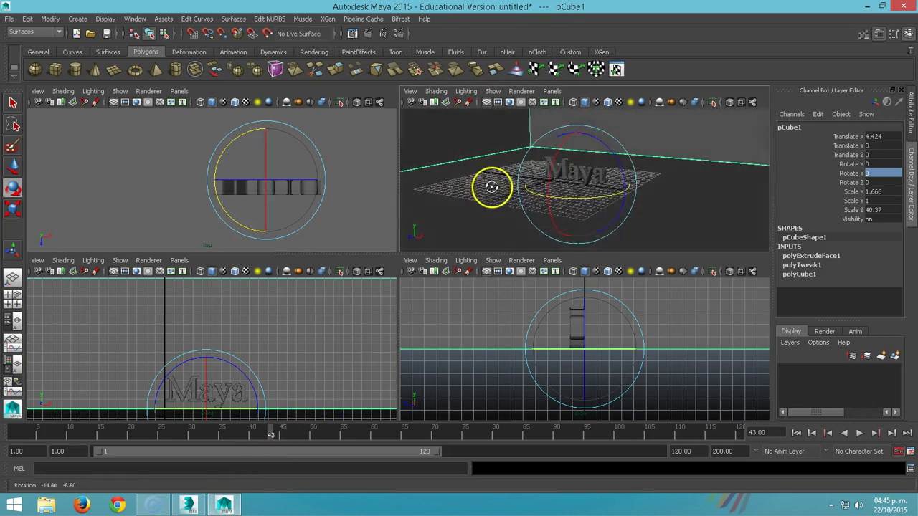
pyautogui.press('space')
pyautogui.moveTo(369, 251)
pyautogui.keyDown('alt'); pyautogui.mouseDown()
pyautogui.moveTo(380, 254)
pyautogui.moveTo(372, 250)
pyautogui.mouseUp(); pyautogui.keyUp('alt')
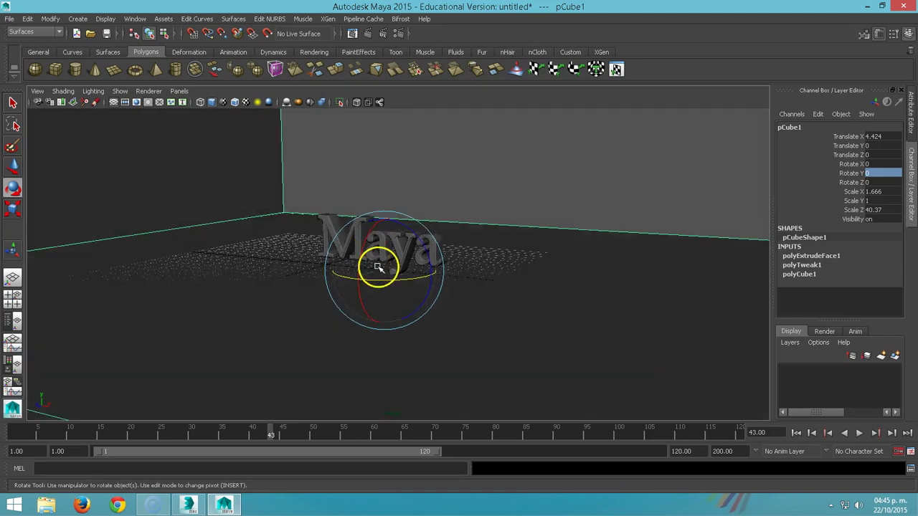
pyautogui.scroll(2, 370, 266)
pyautogui.scroll(2, 370, 266)
pyautogui.scroll(-3, 372, 268)
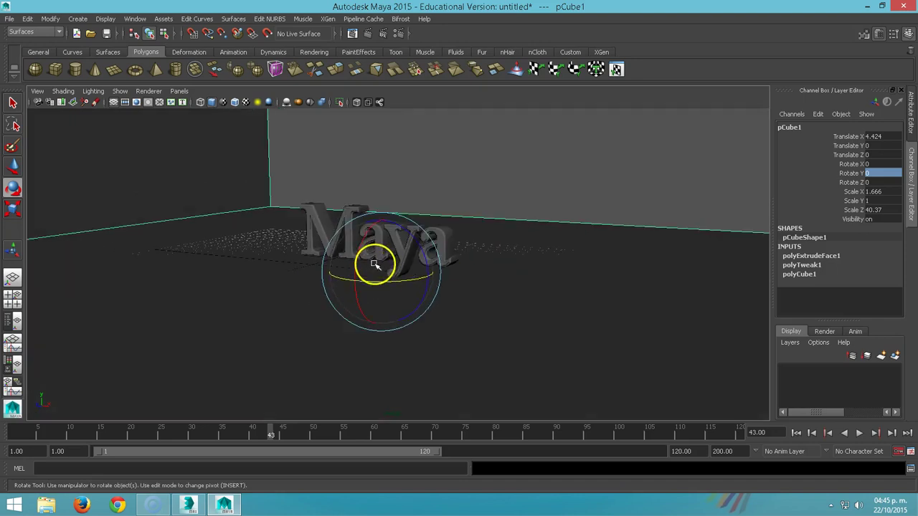
pyautogui.keyDown('alt'); pyautogui.moveTo(373, 264); pyautogui.dragTo(378, 266); pyautogui.keyUp('alt')
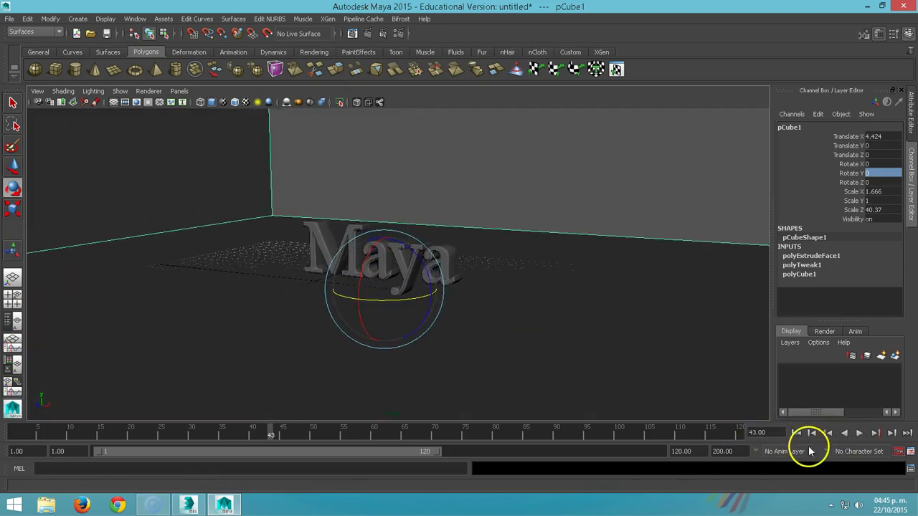
# - Play the spinning text animation, scrub through it, and stop at frame 58
pyautogui.click(796, 433)
pyautogui.click(859, 432)
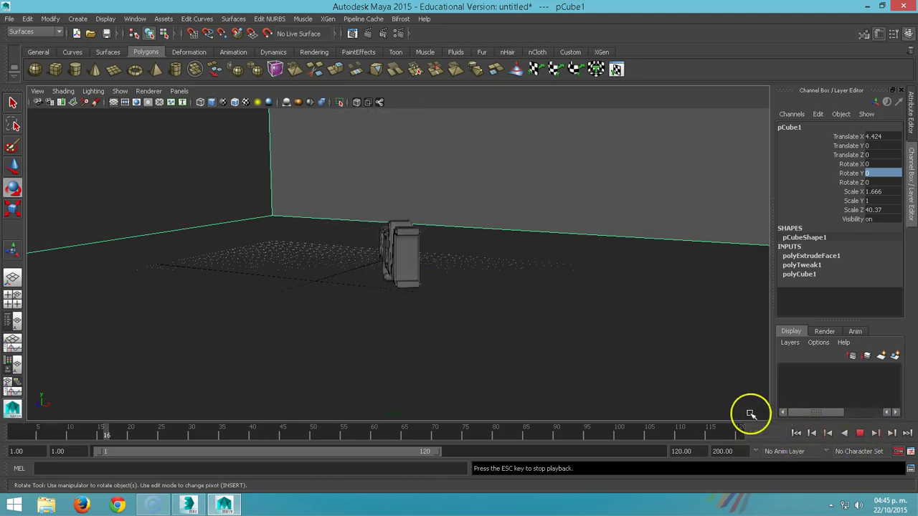
pyautogui.moveTo(362, 432)
pyautogui.mouseDown()
pyautogui.moveTo(25, 428)
pyautogui.moveTo(168, 429)
pyautogui.moveTo(251, 456)
pyautogui.mouseUp()
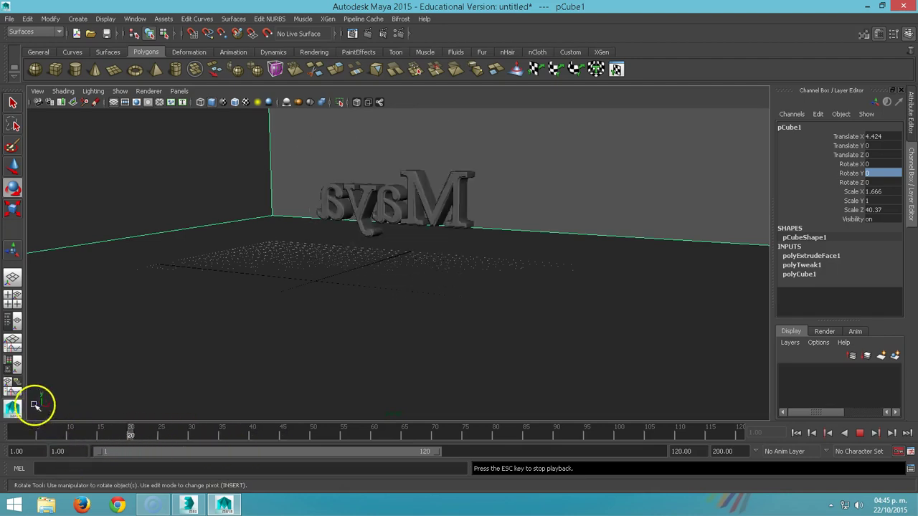
pyautogui.click(860, 432)
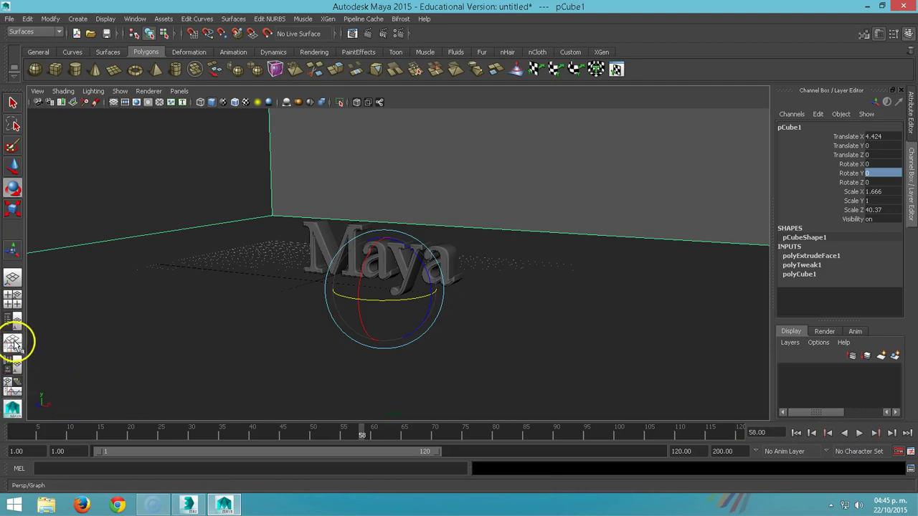
# - Use the Persp/Graph layout, select the Maya text, and frame only its Translate Y curve
pyautogui.click(13, 342)
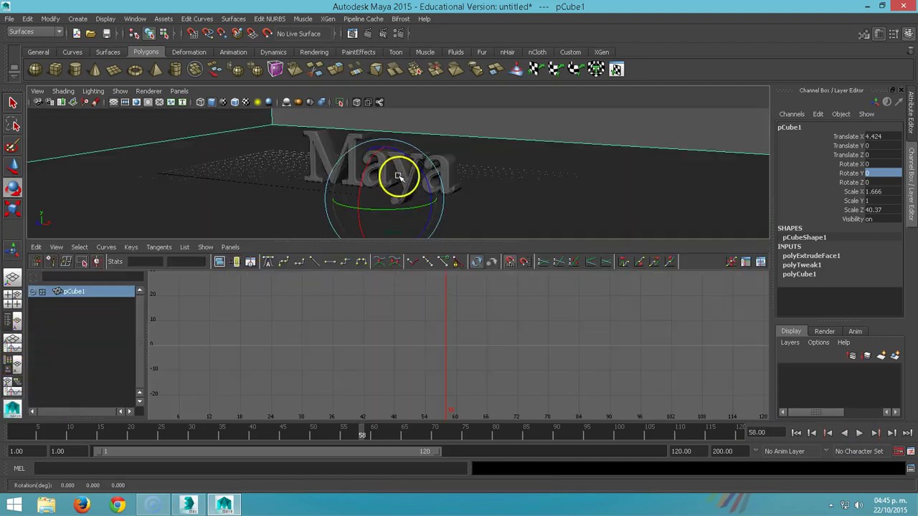
pyautogui.moveTo(402, 173); pyautogui.dragTo(404, 173)
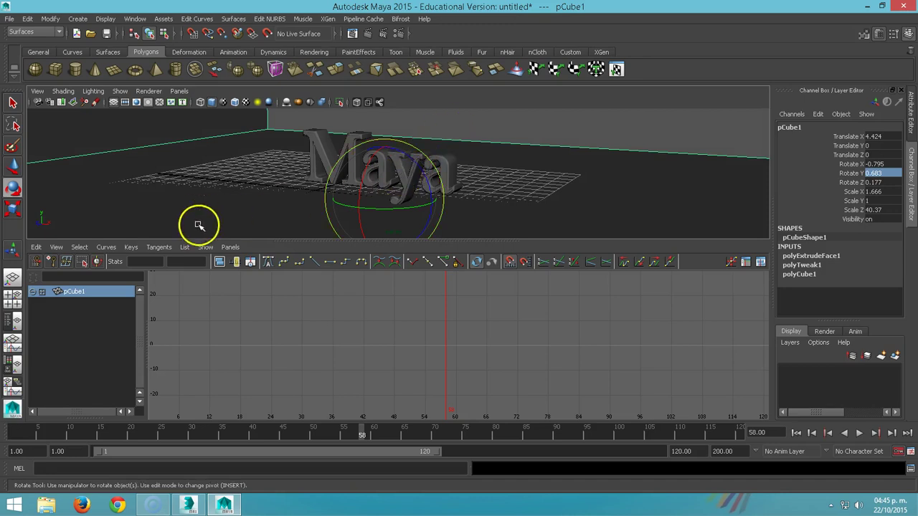
pyautogui.click(225, 197)
pyautogui.click(356, 174)
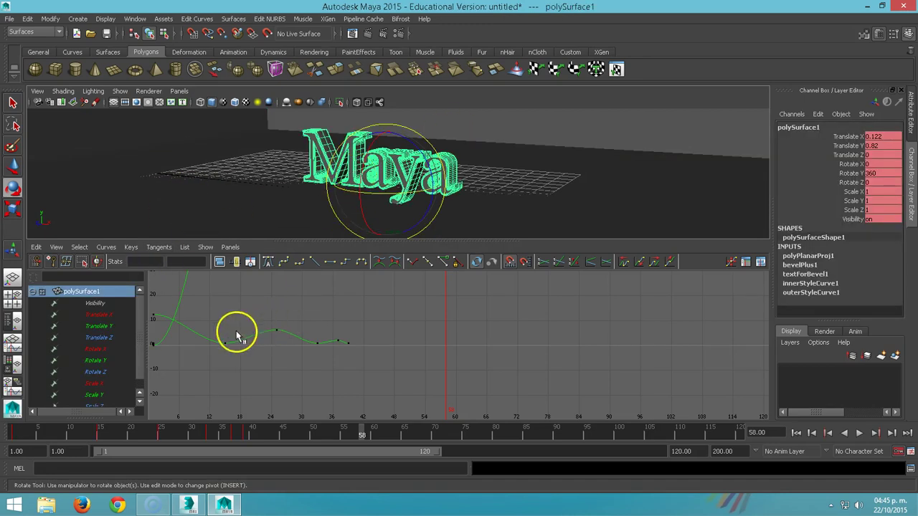
pyautogui.moveTo(237, 325)
pyautogui.keyDown('alt'); pyautogui.mouseDown(button='middle')
pyautogui.moveTo(333, 344)
pyautogui.moveTo(334, 328)
pyautogui.mouseUp(button='middle'); pyautogui.keyUp('alt')
pyautogui.scroll(-5, 334, 344)
pyautogui.click(105, 328)
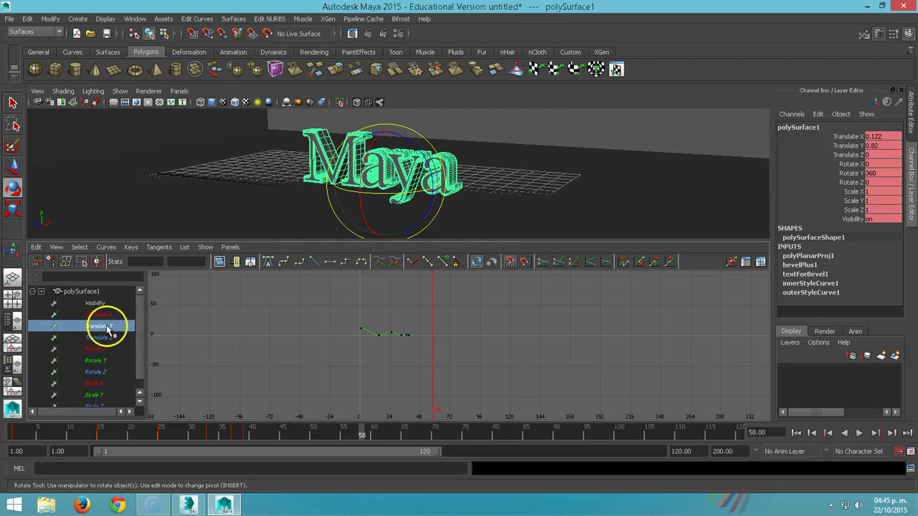
pyautogui.scroll(2, 393, 365)
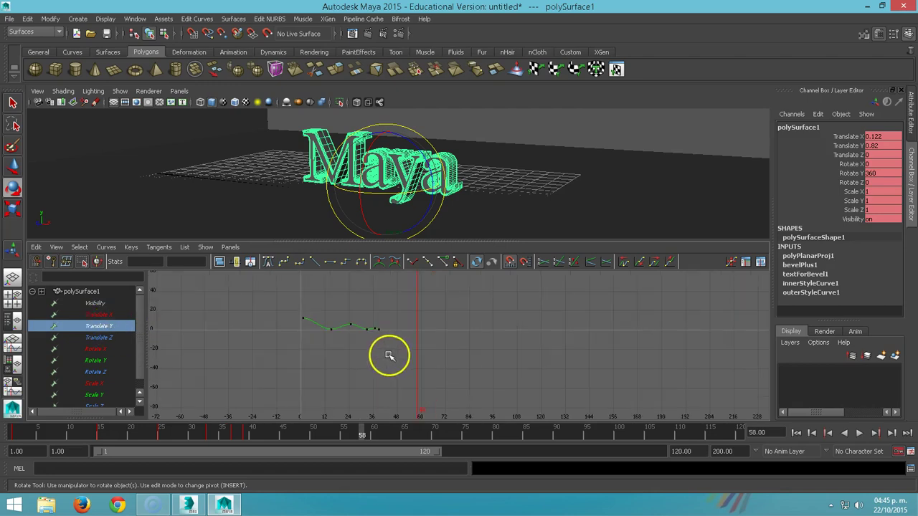
pyautogui.scroll(3, 381, 350)
pyautogui.scroll(-1, 436, 362)
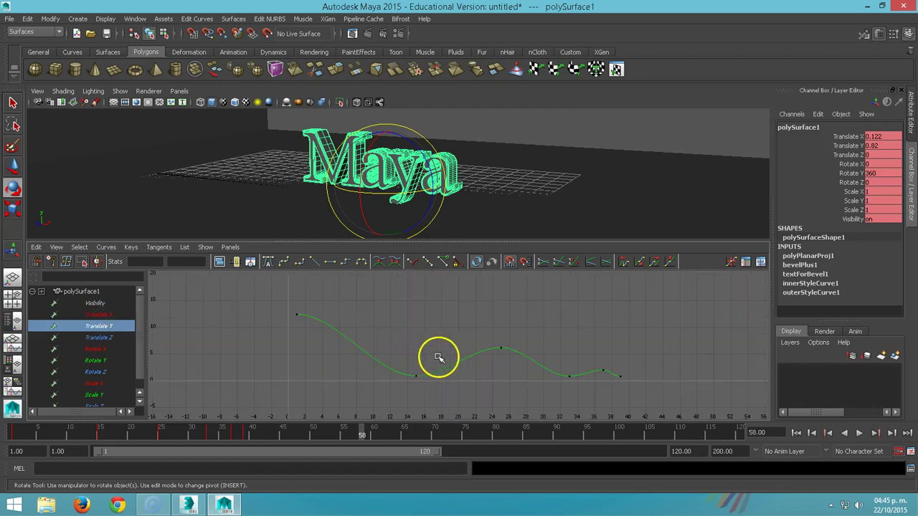
# - Give the Translate Y keys near frames 15, 33 and 39 flat tangents
pyautogui.moveTo(626, 367); pyautogui.dragTo(615, 392)
pyautogui.press('w')
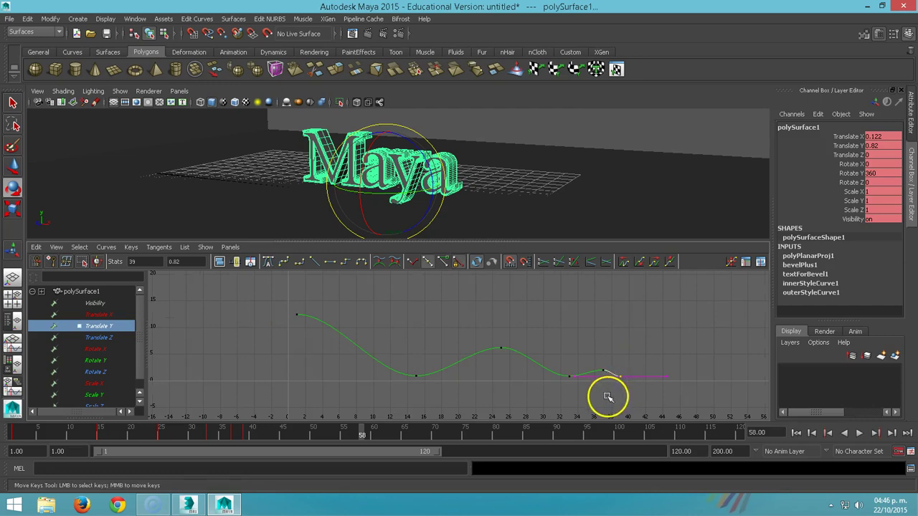
pyautogui.keyDown('shift'); pyautogui.moveTo(567, 366); pyautogui.dragTo(574, 382); pyautogui.keyUp('shift')
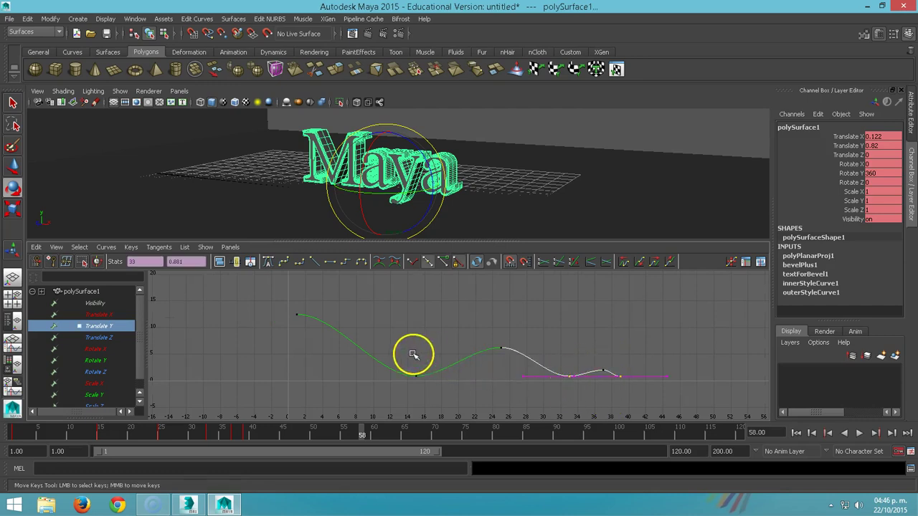
pyautogui.keyDown('shift'); pyautogui.moveTo(411, 352); pyautogui.dragTo(420, 388); pyautogui.keyUp('shift')
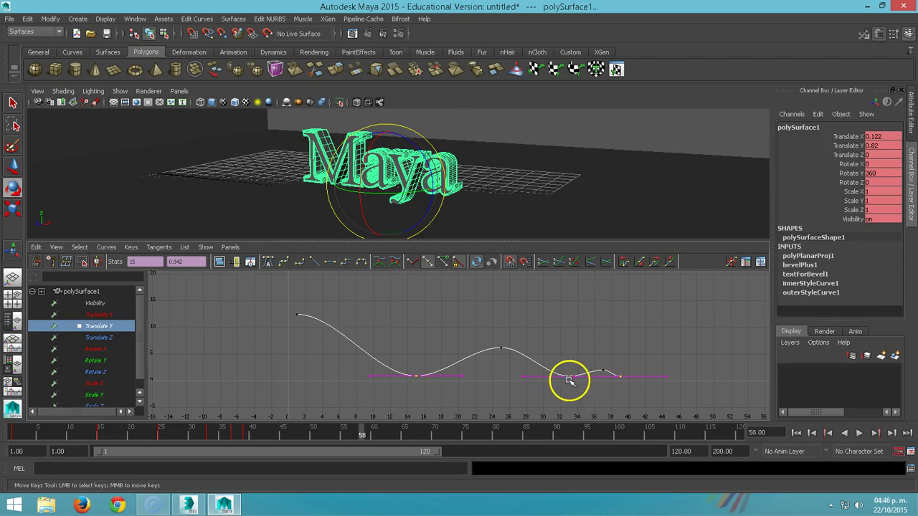
pyautogui.click(412, 262)
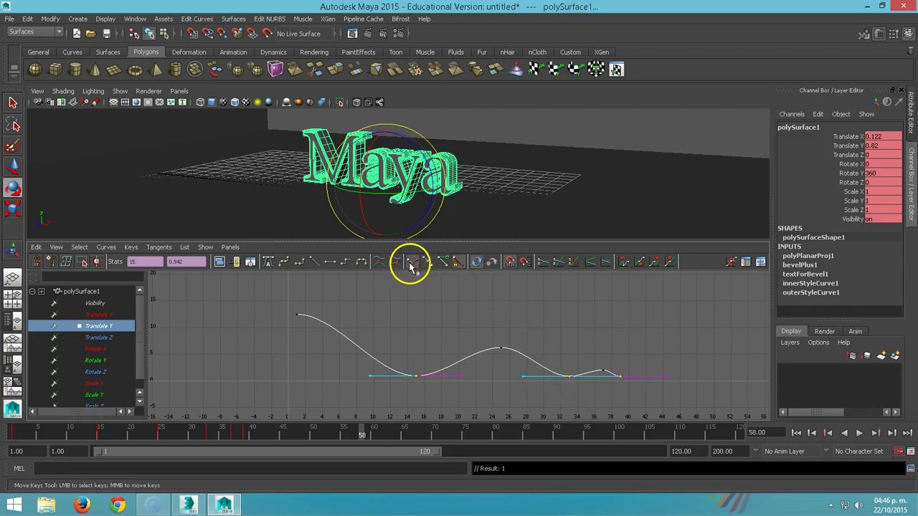
pyautogui.click(355, 370)
pyautogui.click(408, 376)
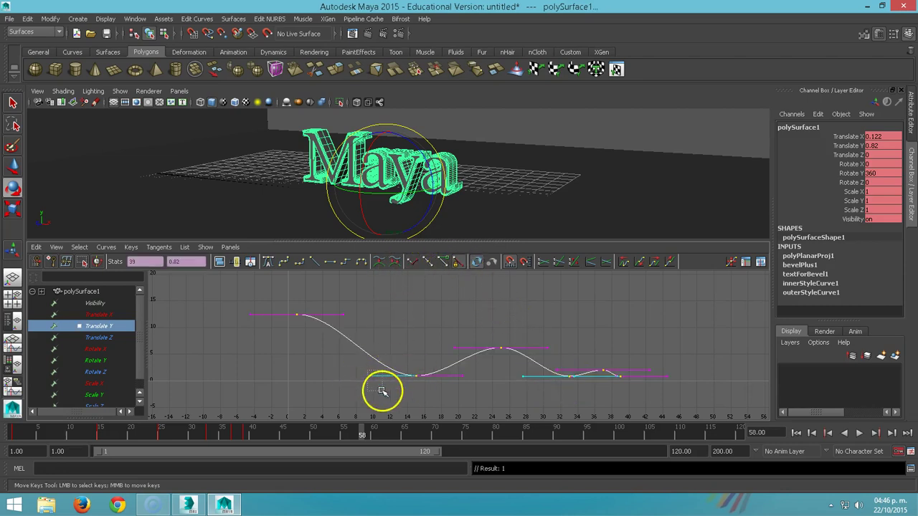
# - Reshape the curve around the frame 15 and frame 33 keys into shrinking bounces
pyautogui.moveTo(382, 391); pyautogui.dragTo(377, 389)
pyautogui.press('w')
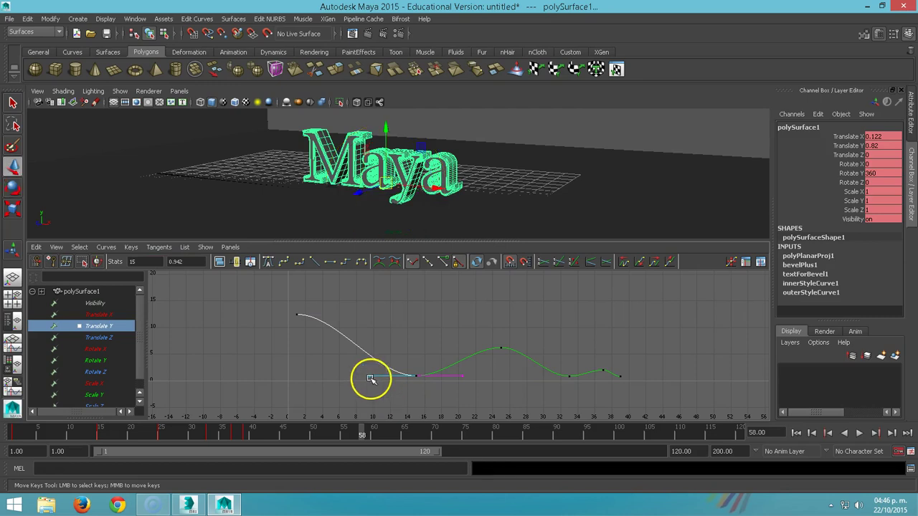
pyautogui.moveTo(370, 377); pyautogui.dragTo(386, 351, button='middle')
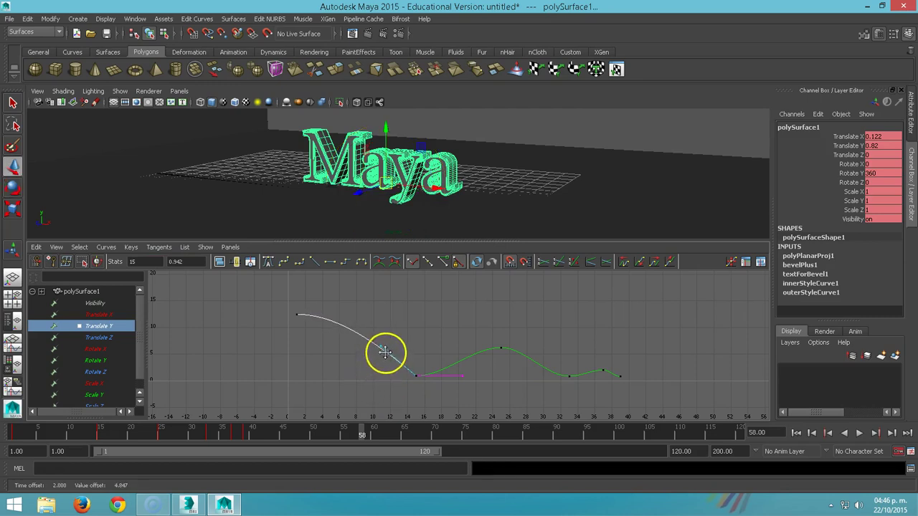
pyautogui.moveTo(458, 374); pyautogui.dragTo(450, 363, button='middle')
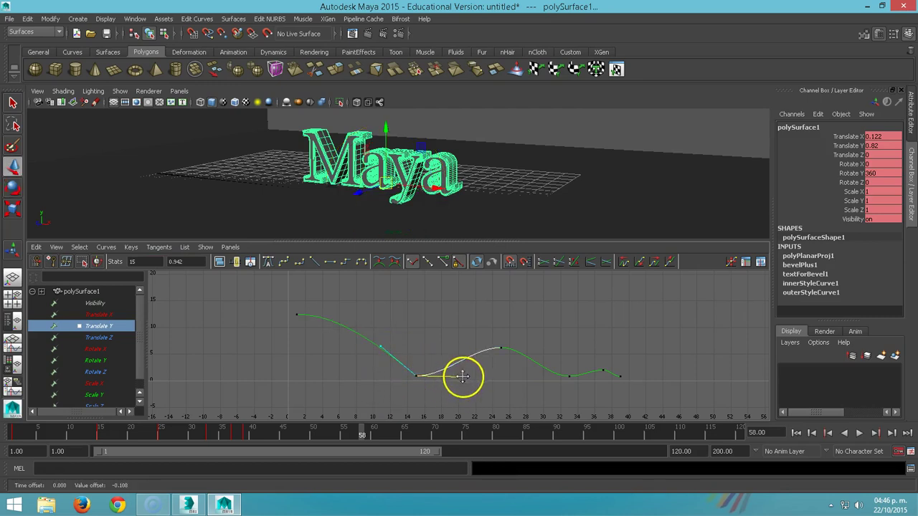
pyautogui.click(568, 375)
pyautogui.moveTo(526, 378); pyautogui.dragTo(588, 375, button='middle')
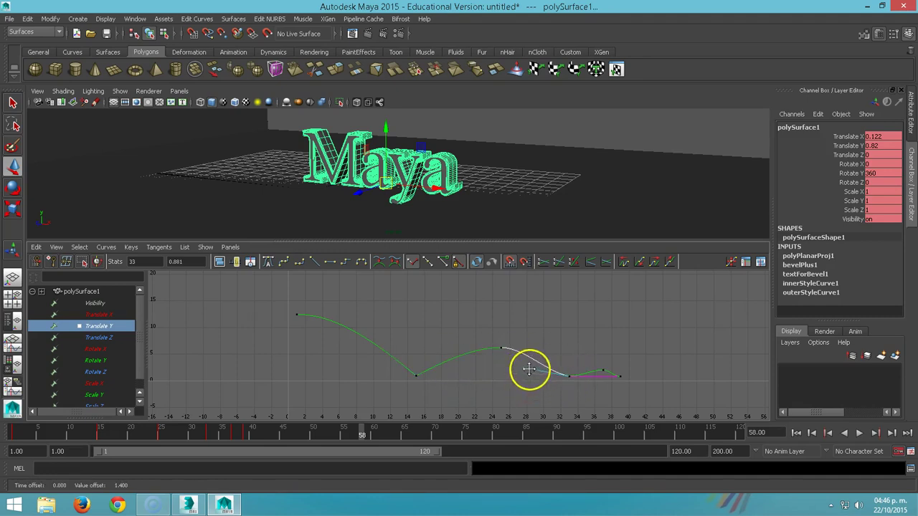
pyautogui.click(602, 376)
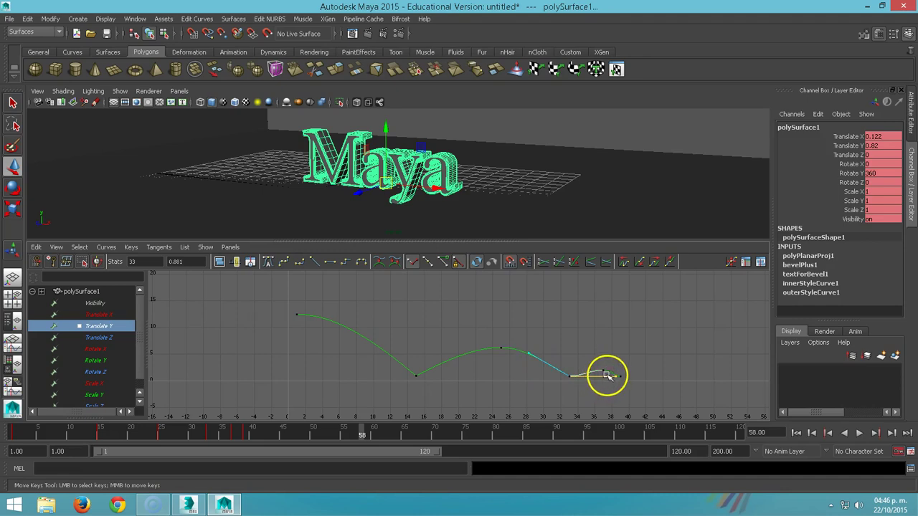
pyautogui.moveTo(614, 375)
pyautogui.mouseDown(button='middle')
pyautogui.moveTo(590, 367)
pyautogui.moveTo(618, 375)
pyautogui.mouseUp(button='middle')
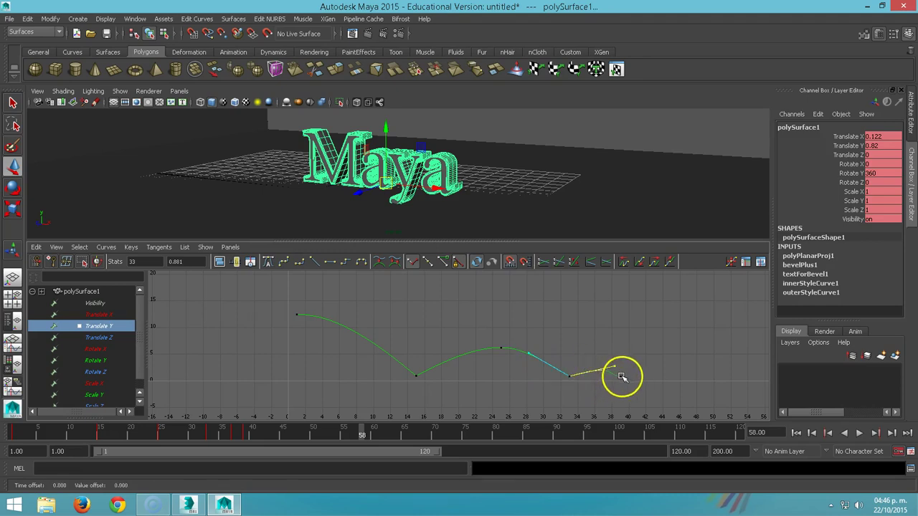
# - Change the tangent type of the final frame 39 key, then select the backdrop cube pCube1
pyautogui.click(635, 379)
pyautogui.click(619, 371)
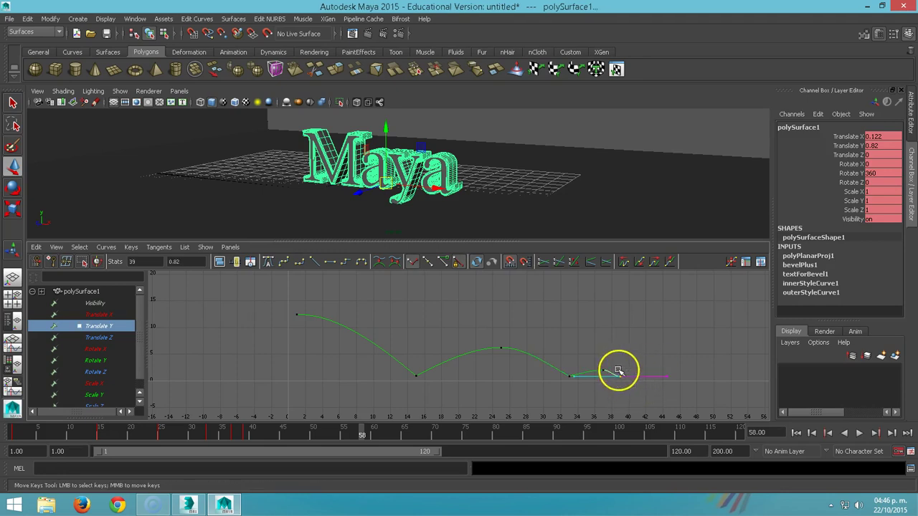
pyautogui.click(411, 262)
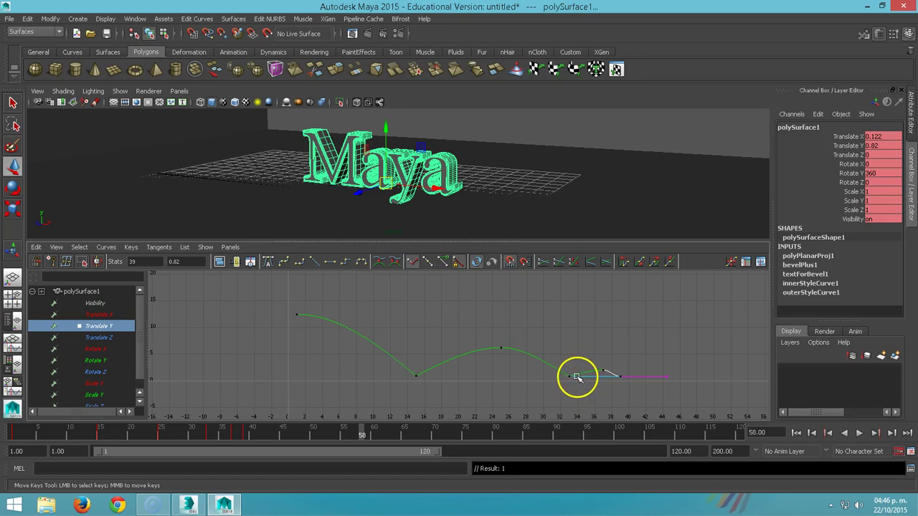
pyautogui.click(598, 345)
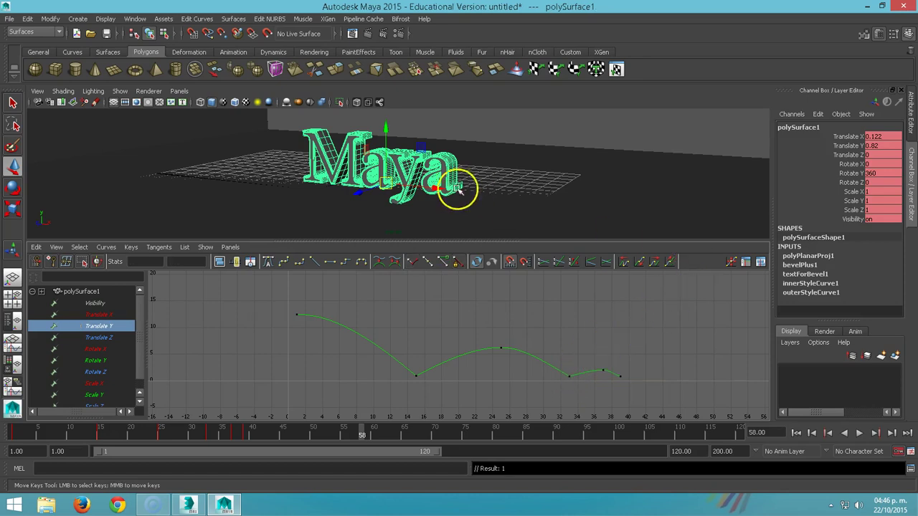
pyautogui.click(320, 187)
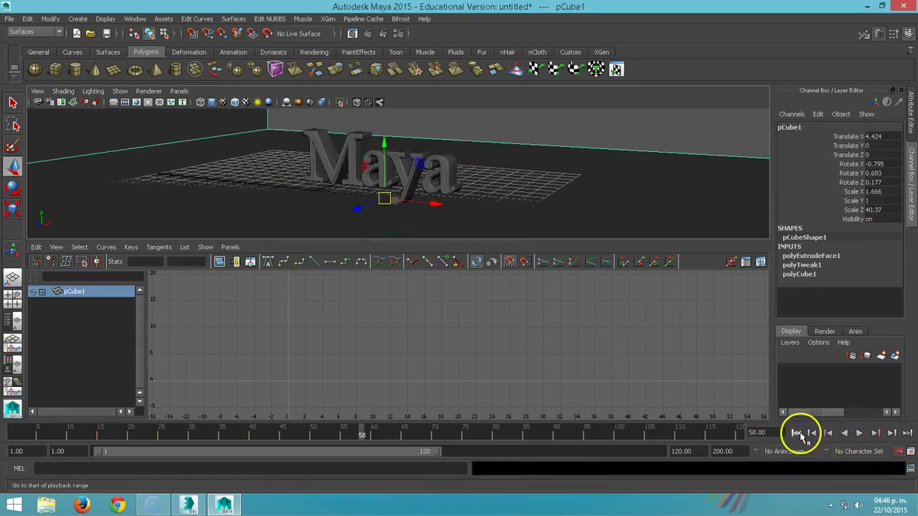
# - Replay the bounce animation to frame 113, then maximize the perspective view and select the text
pyautogui.click(796, 433)
pyautogui.click(859, 434)
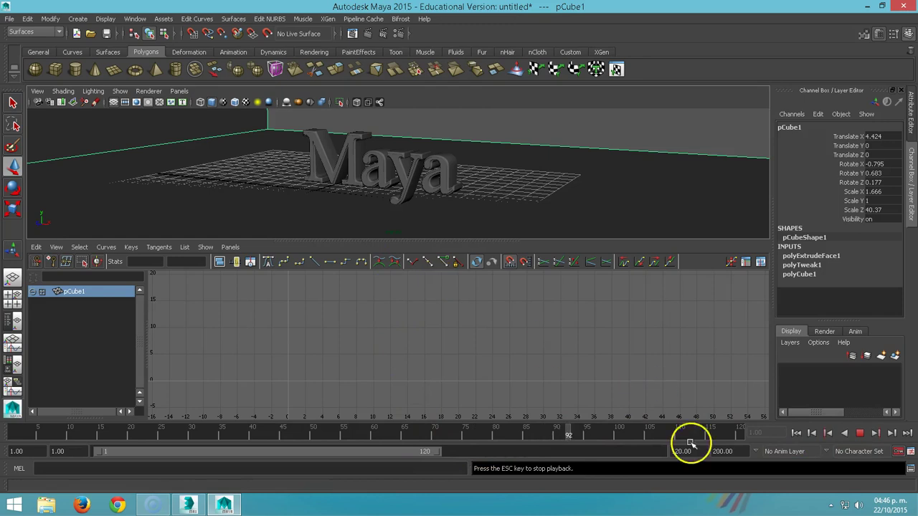
pyautogui.click(860, 433)
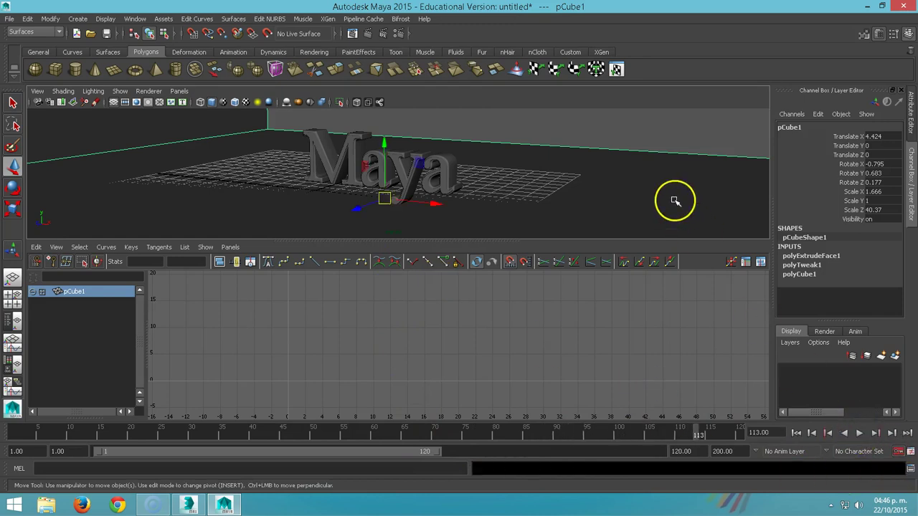
pyautogui.press('space')
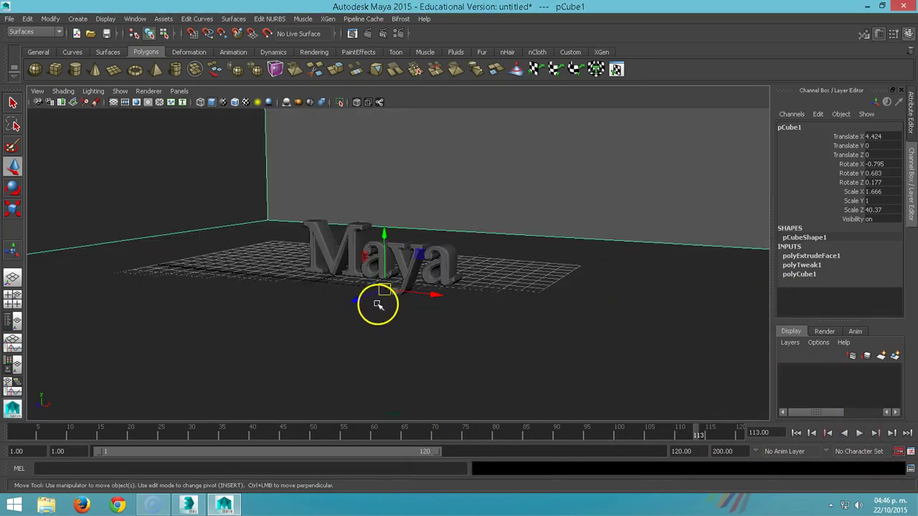
pyautogui.click(316, 244)
# - Assign a new Blinn material to the Maya text through Assign Favorite Material
pyautogui.rightClick(319, 246)
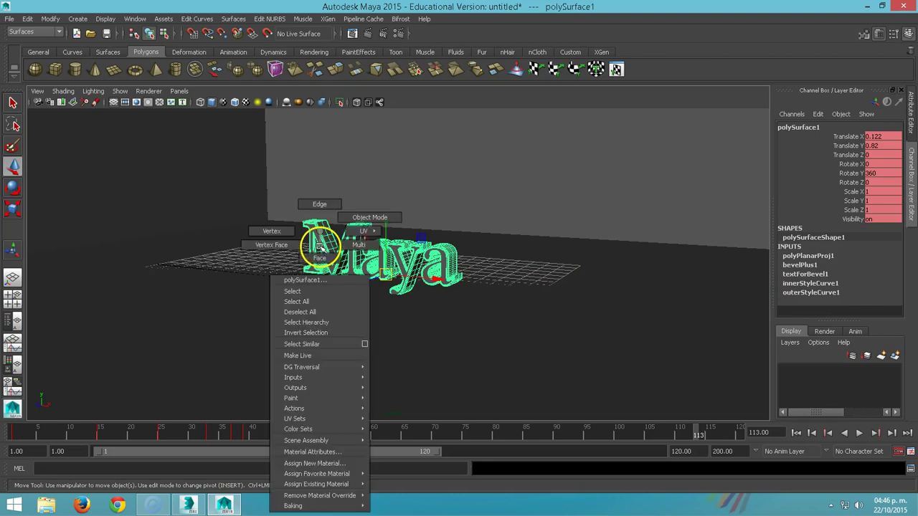
pyautogui.click(326, 464)
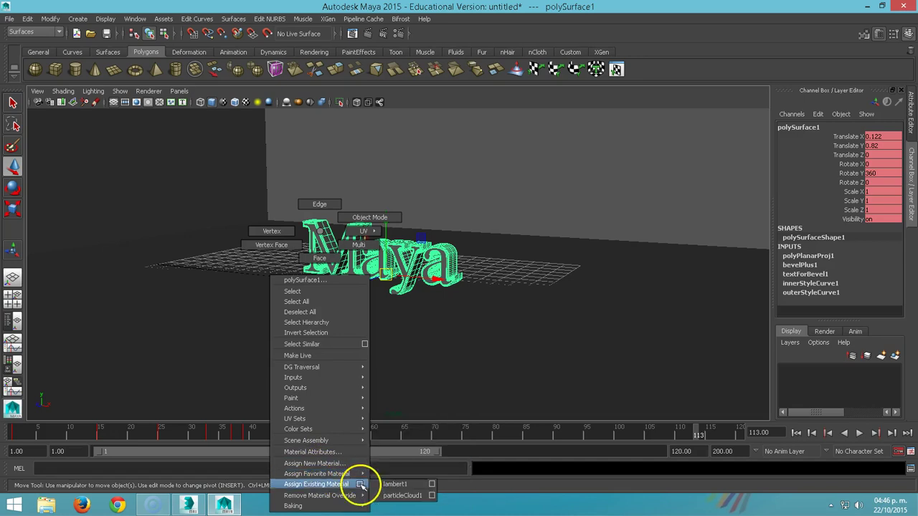
pyautogui.moveTo(317, 474)
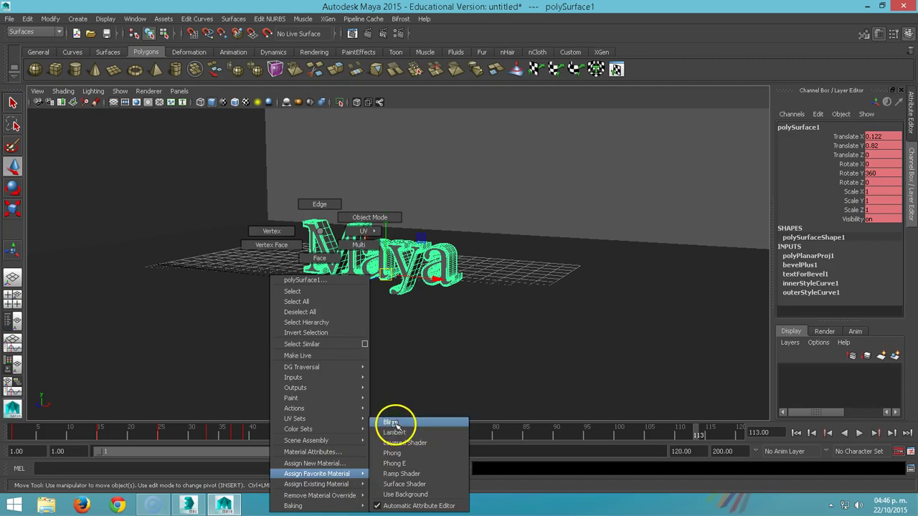
pyautogui.click(391, 422)
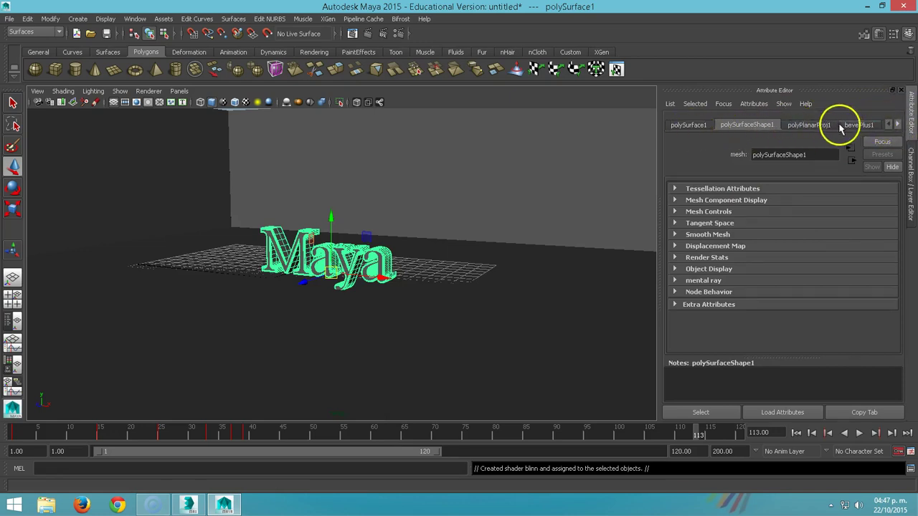
# - Set the blinn1 material's Color to deep blue using the colour wheel
pyautogui.click(900, 126)
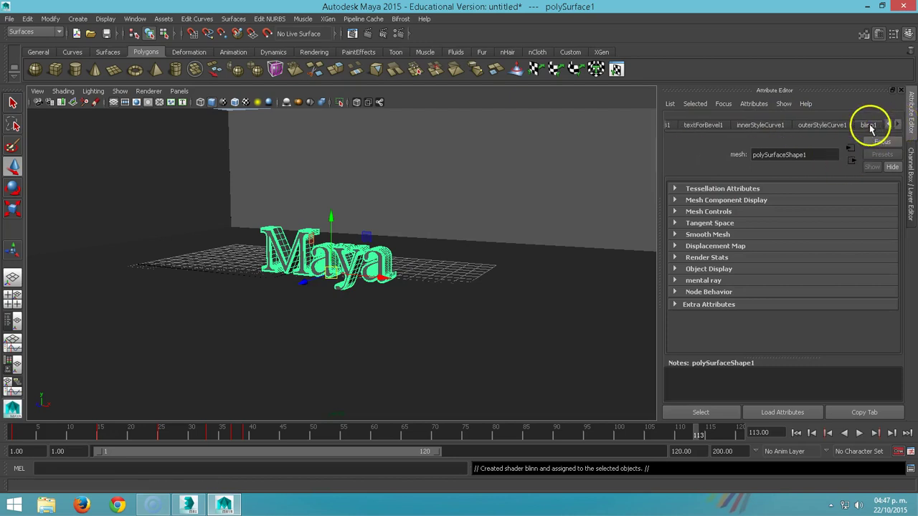
pyautogui.click(873, 126)
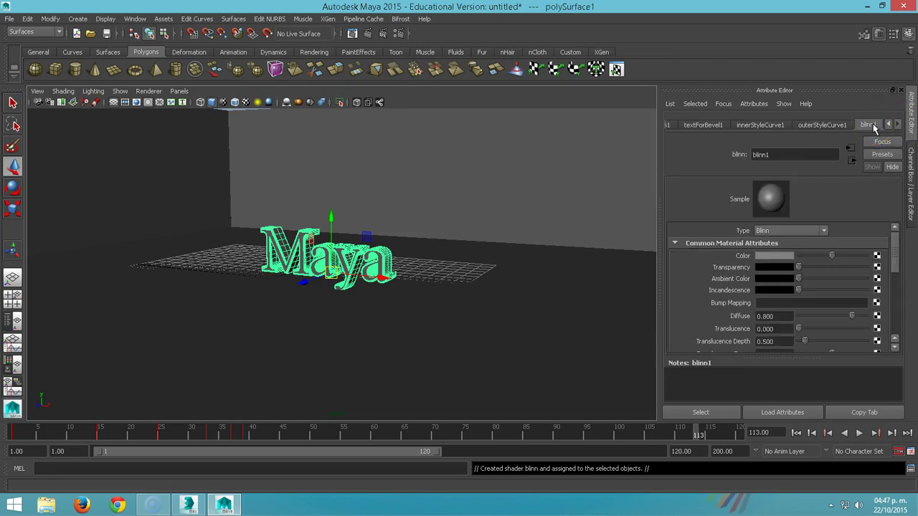
pyautogui.click(772, 257)
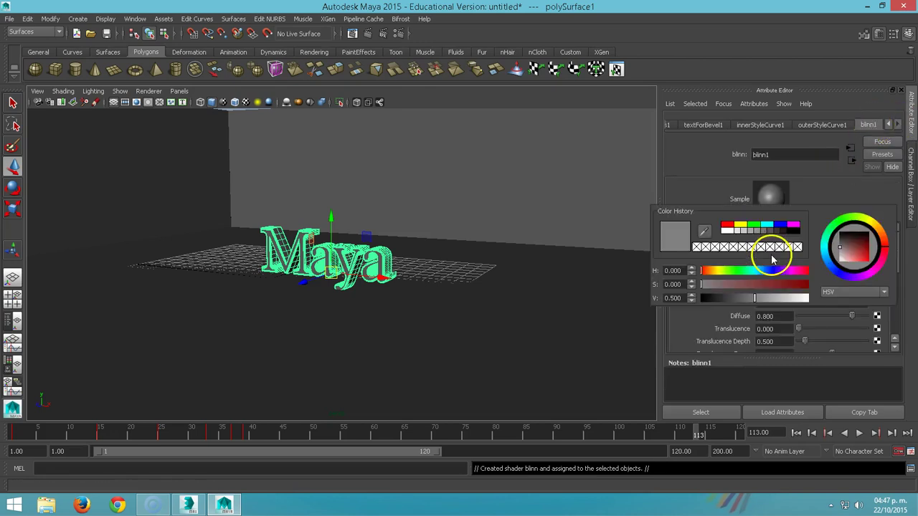
pyautogui.moveTo(846, 235); pyautogui.dragTo(828, 218)
pyautogui.moveTo(876, 235); pyautogui.dragTo(885, 252)
pyautogui.click(865, 260)
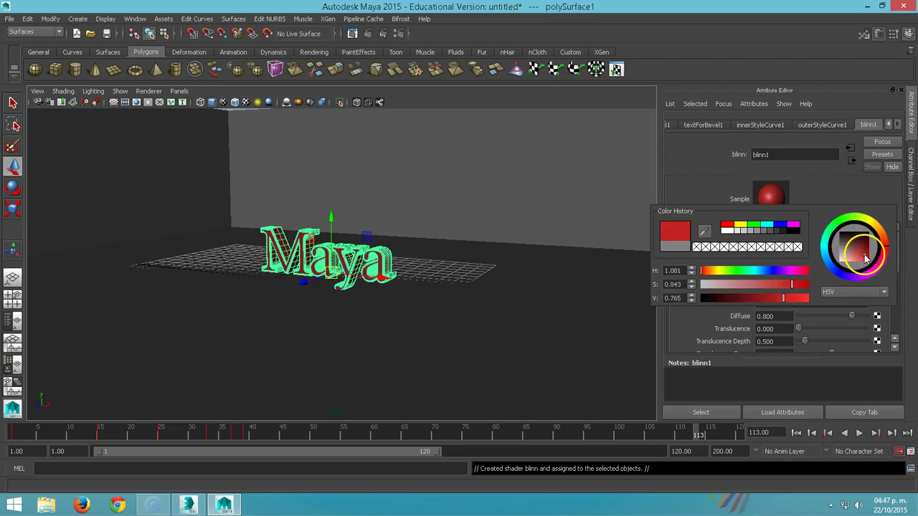
pyautogui.click(846, 276)
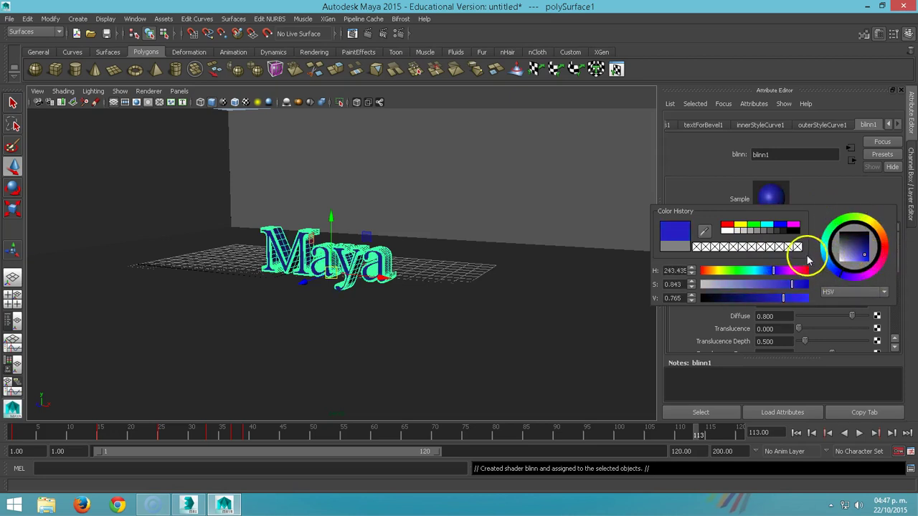
pyautogui.click(816, 247)
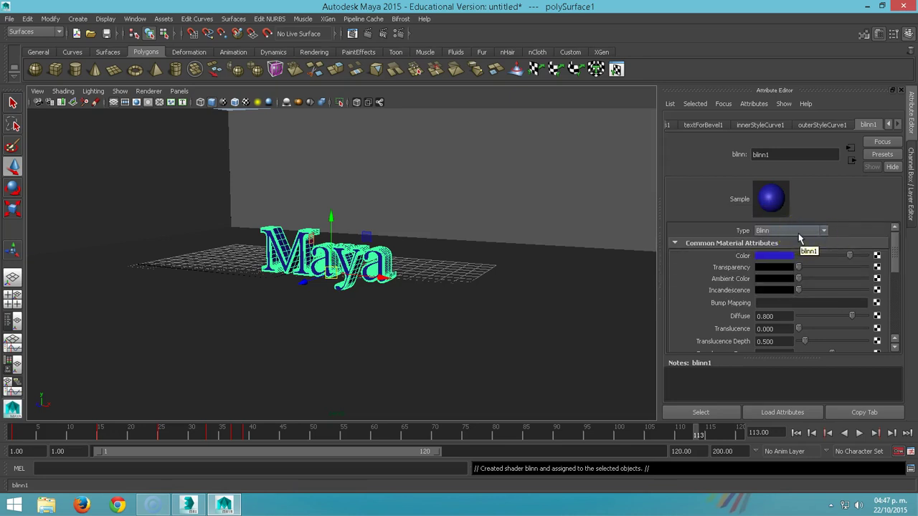
pyautogui.click(831, 258)
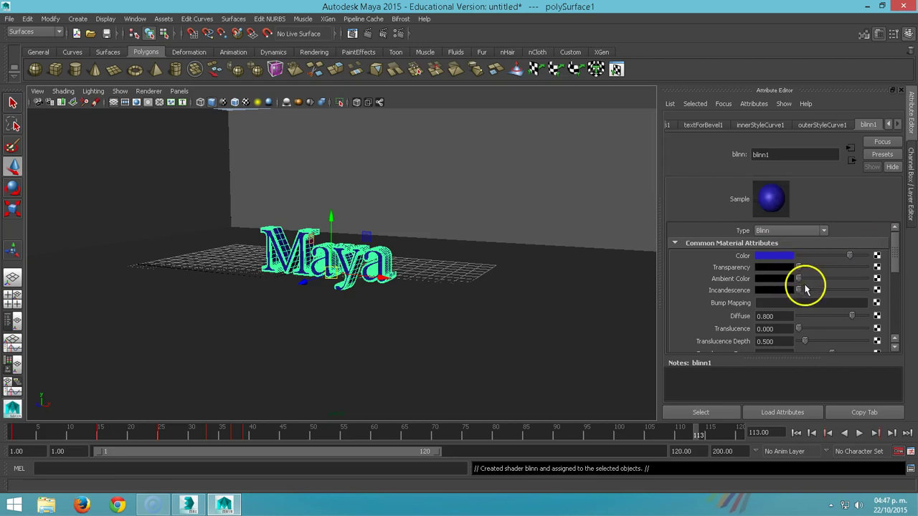
pyautogui.moveTo(895, 250)
pyautogui.mouseDown()
pyautogui.moveTo(891, 297)
pyautogui.moveTo(885, 246)
pyautogui.moveTo(814, 251)
pyautogui.mouseUp()
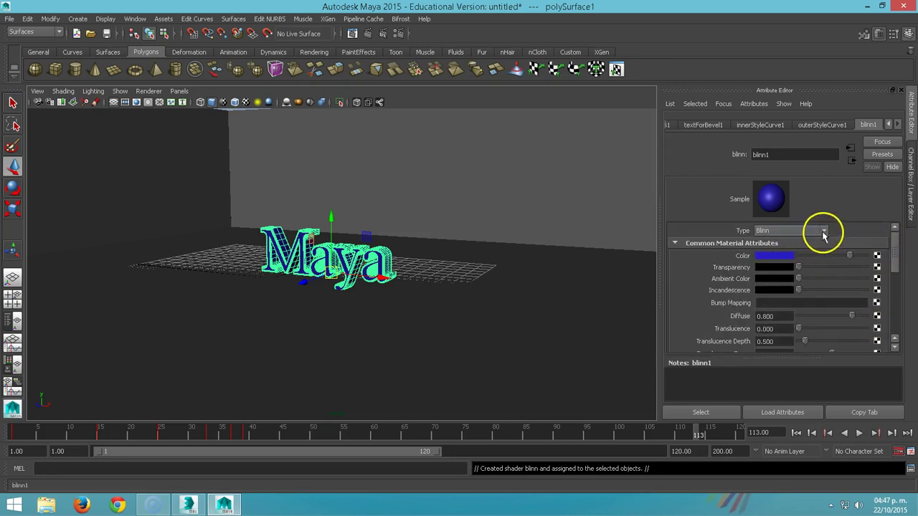
# - Assign a new Lambert material, lambert2, to the room cube, keeping its grey Color
pyautogui.click(478, 201)
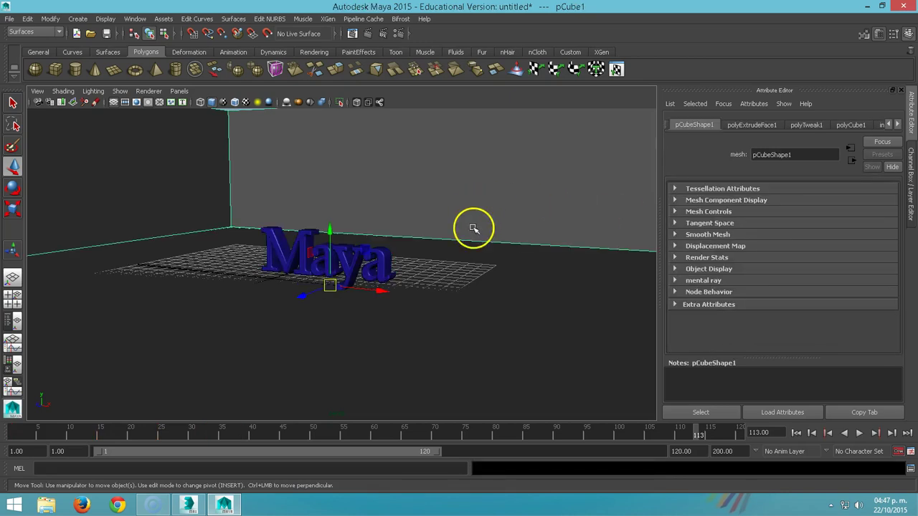
pyautogui.moveTo(479, 233); pyautogui.dragTo(464, 444, button='right')
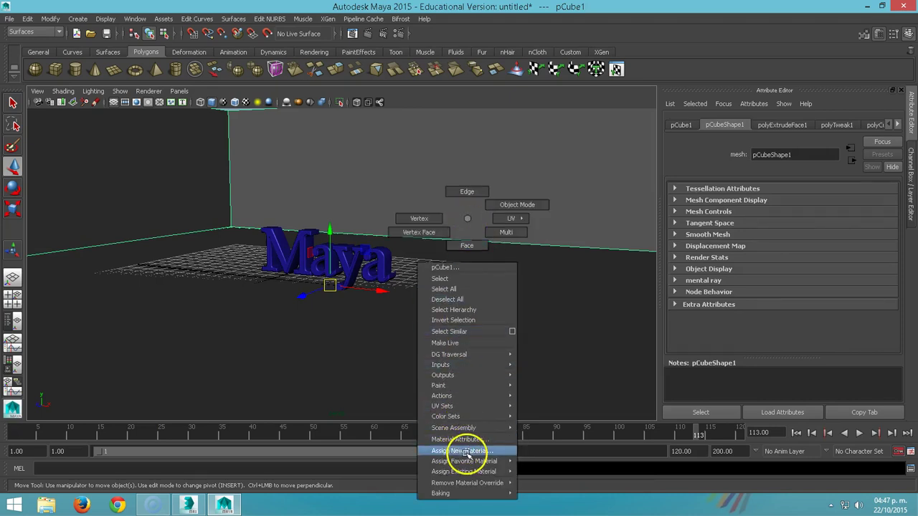
pyautogui.moveTo(464, 461)
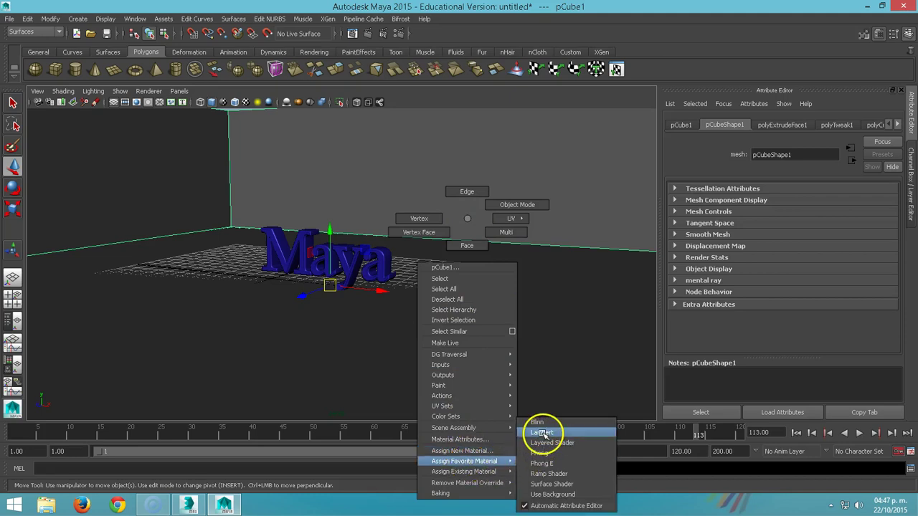
pyautogui.click(541, 433)
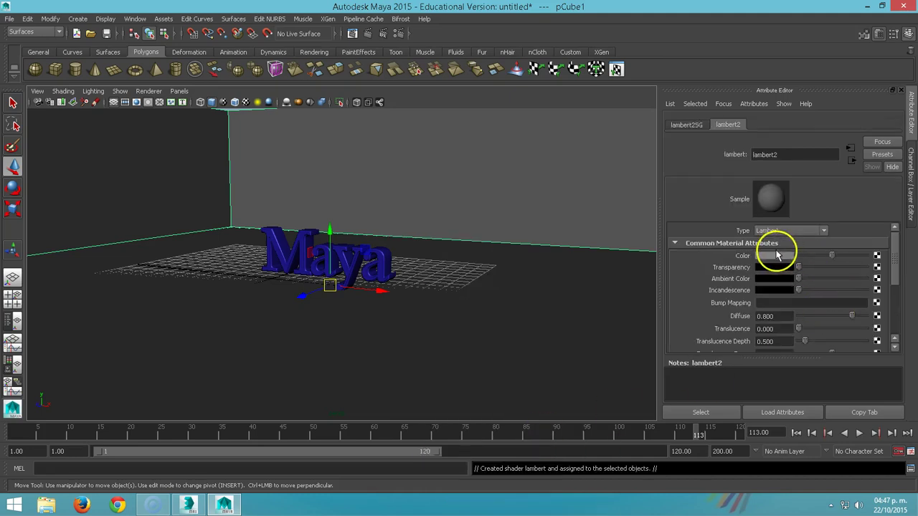
pyautogui.click(775, 257)
pyautogui.click(744, 225)
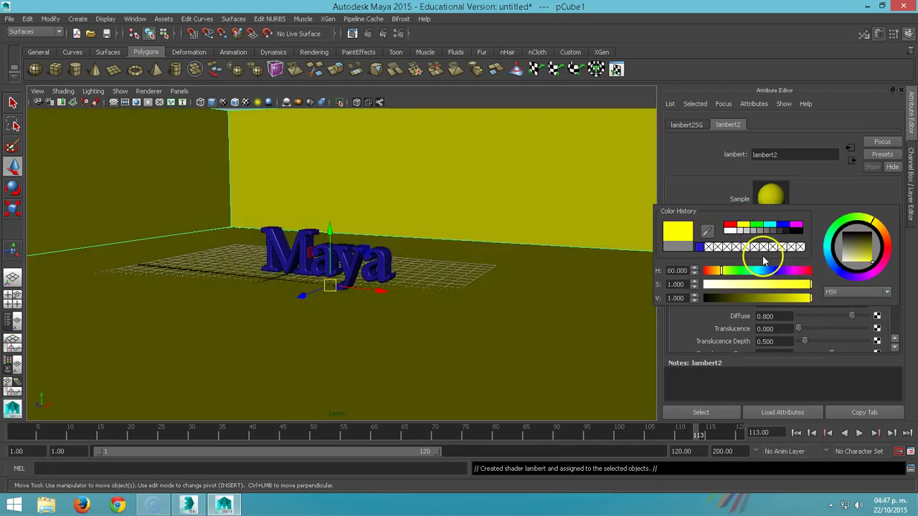
pyautogui.press('Escape')
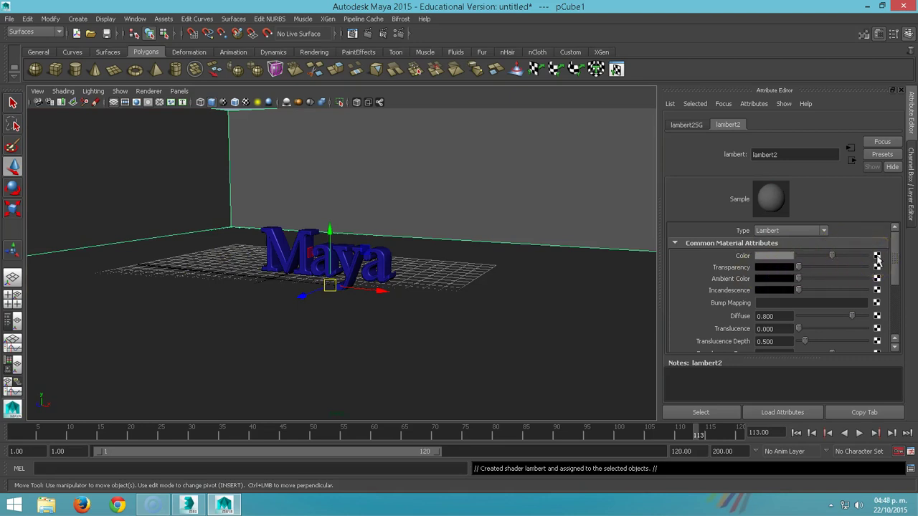
# - Map a File texture loading Desktop\Nueva carpeta\textura2.jpg onto the backdrop material's Color
pyautogui.click(877, 257)
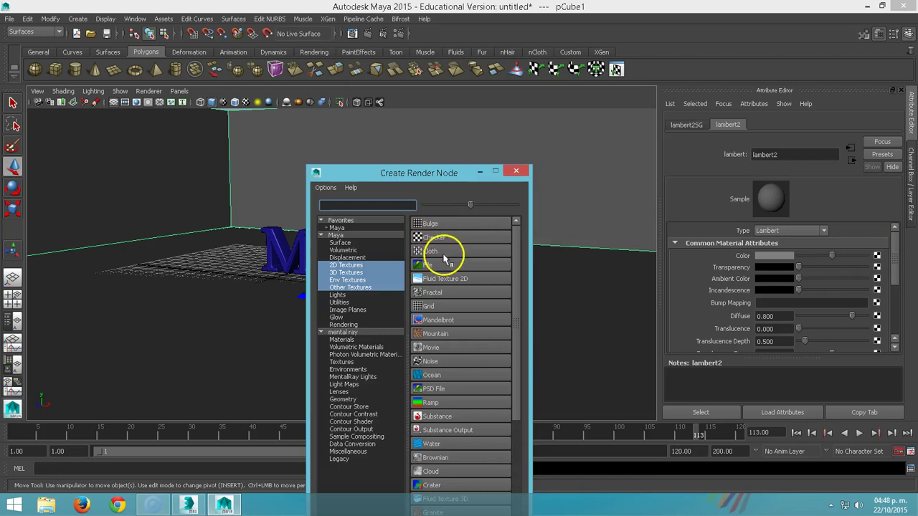
pyautogui.moveTo(429, 179); pyautogui.dragTo(422, 100)
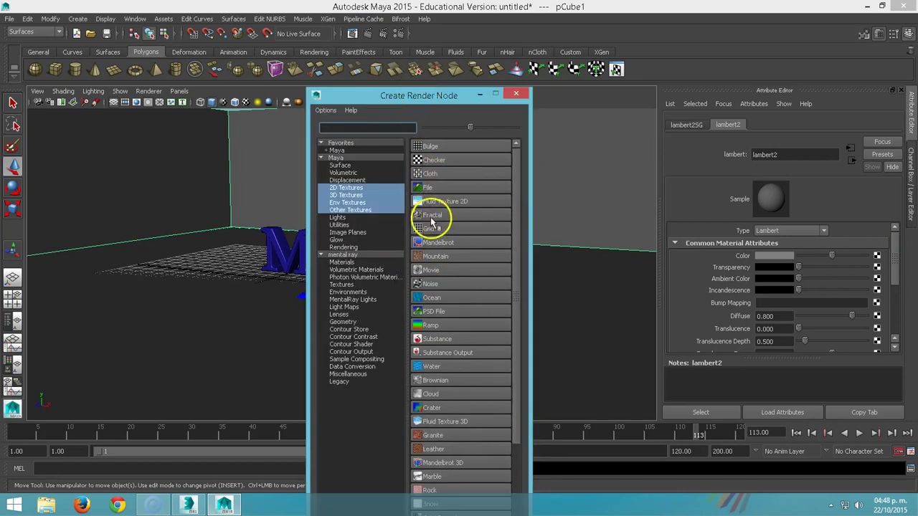
pyautogui.click(430, 192)
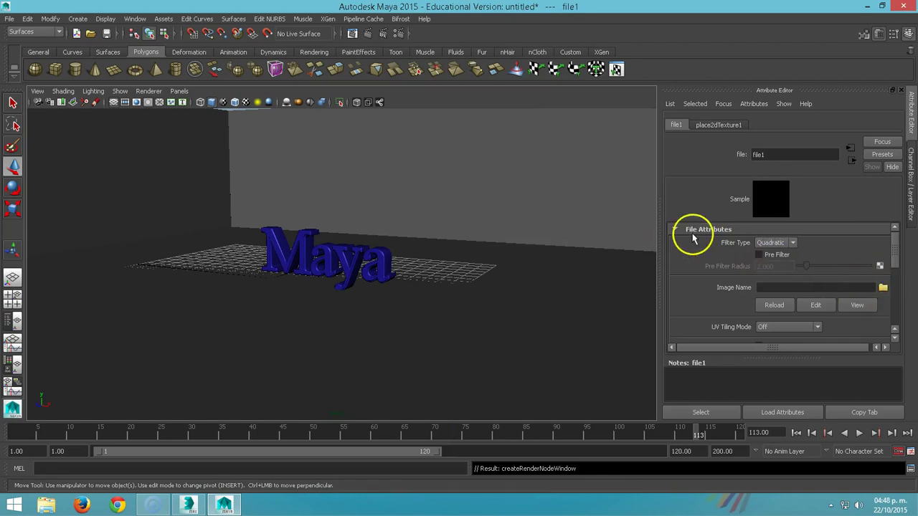
pyautogui.click(883, 288)
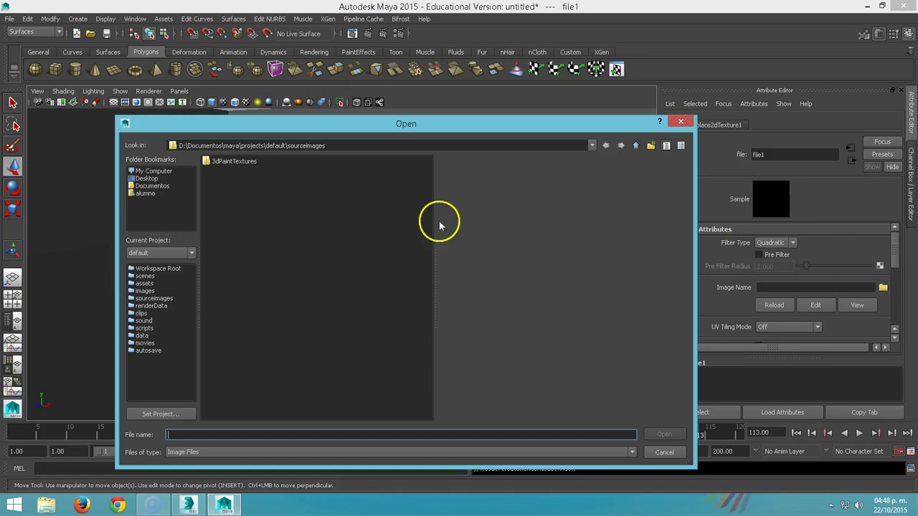
pyautogui.click(147, 179)
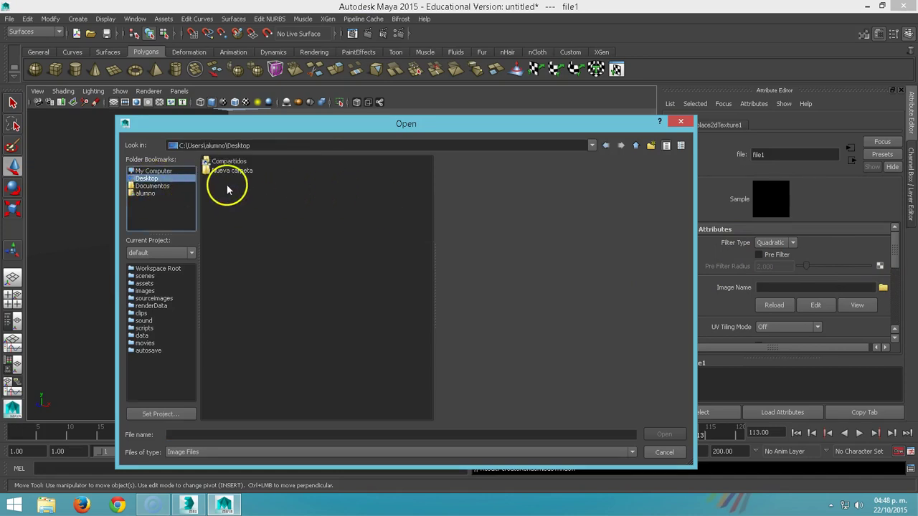
pyautogui.doubleClick(228, 163)
pyautogui.click(238, 171)
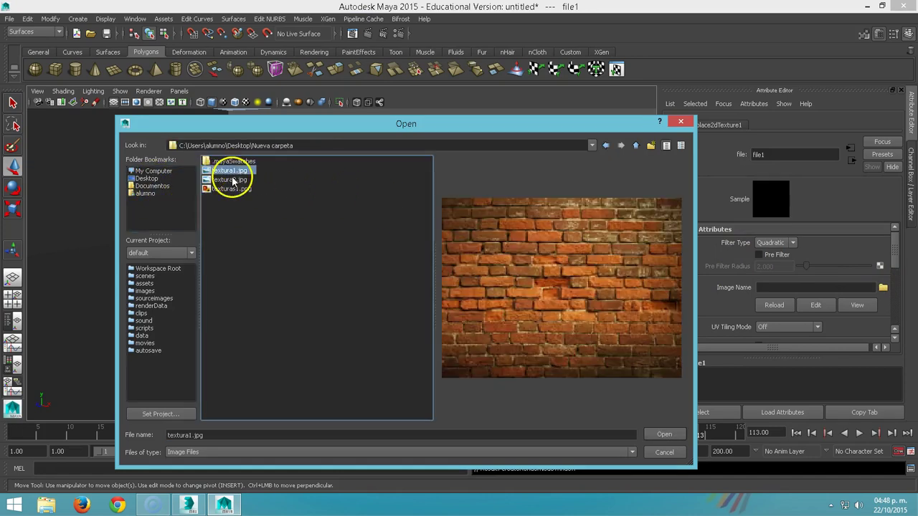
pyautogui.click(232, 180)
pyautogui.click(664, 434)
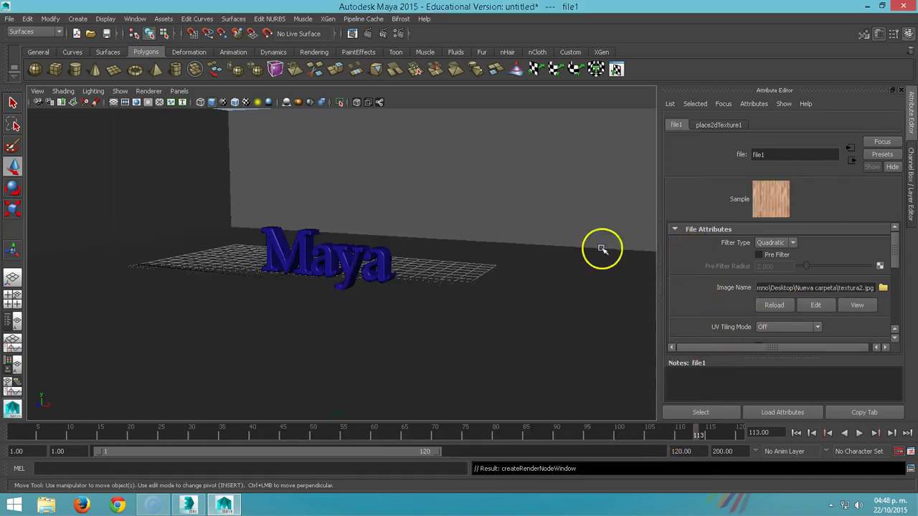
pyautogui.press('F6')
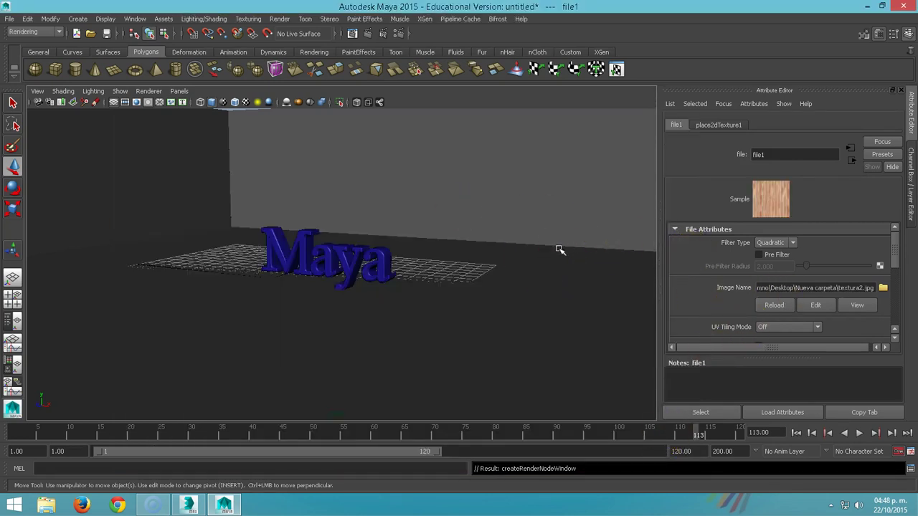
# - Switch the viewport to textured display so the wood texture shows
pyautogui.press('6')
pyautogui.click(547, 251)
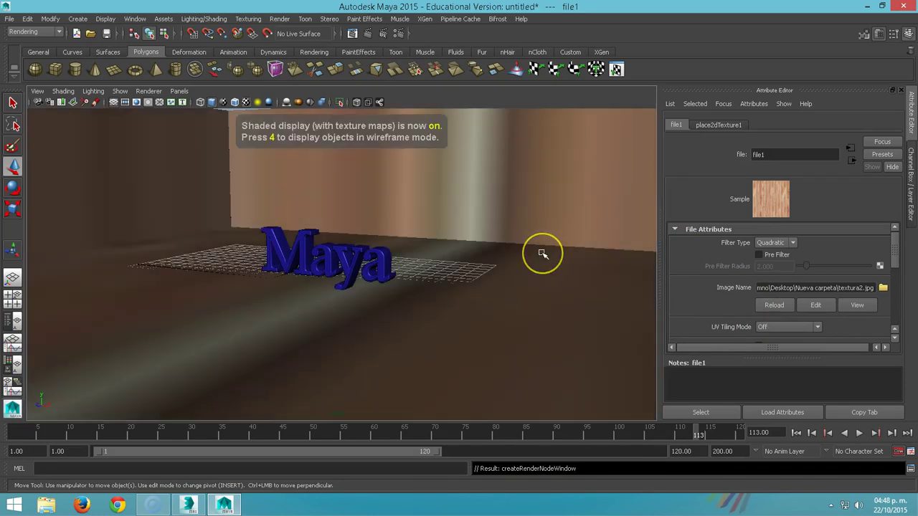
pyautogui.press('5')
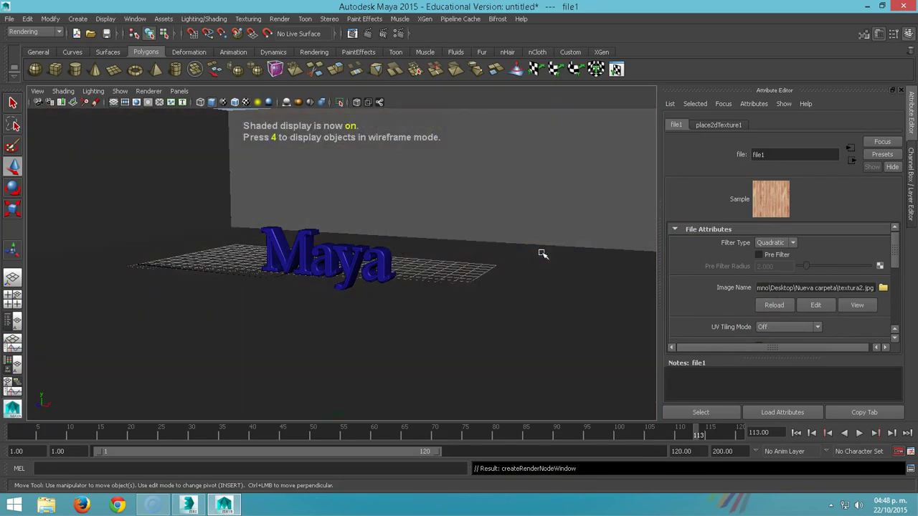
pyautogui.press('6')
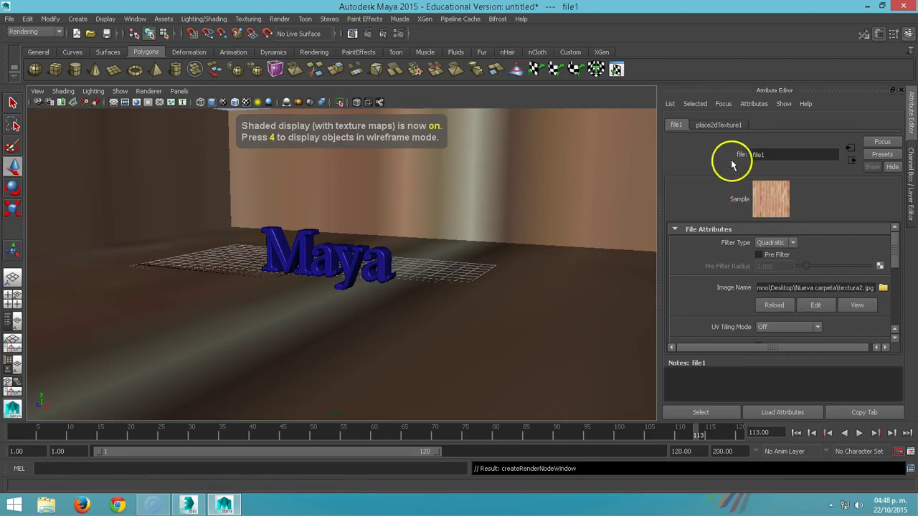
# - Set place2dTexture1 Repeat UV to 10 by 10
pyautogui.click(715, 124)
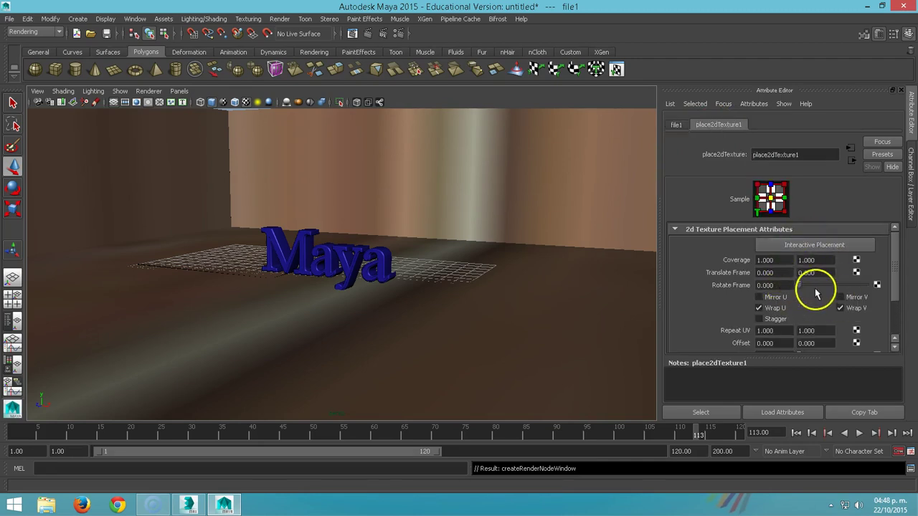
pyautogui.moveTo(897, 260); pyautogui.dragTo(896, 285)
pyautogui.moveTo(792, 288); pyautogui.dragTo(730, 286)
pyautogui.write('5.000')
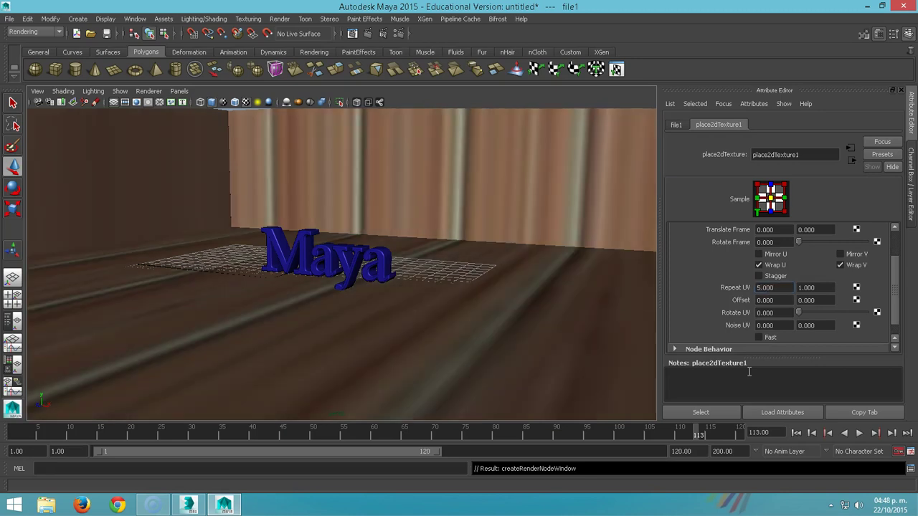
pyautogui.moveTo(775, 293); pyautogui.dragTo(739, 283)
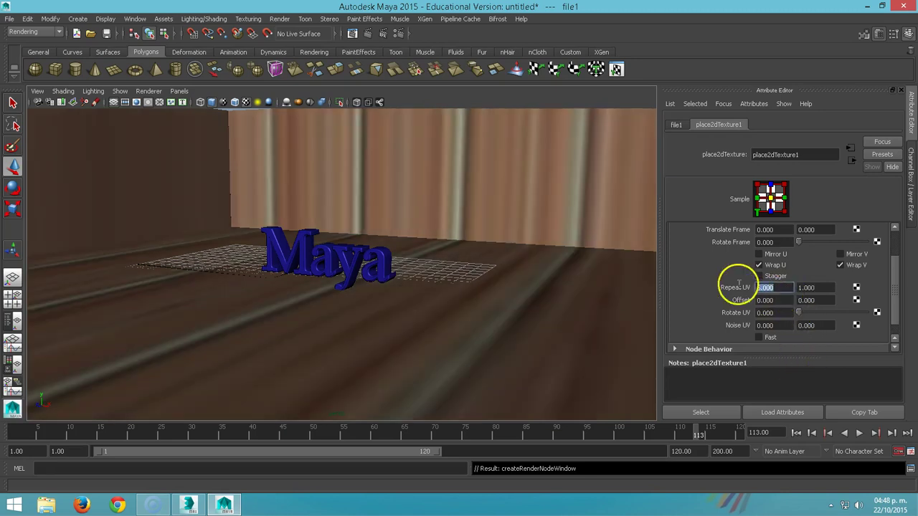
pyautogui.write('10')
pyautogui.press('Tab')
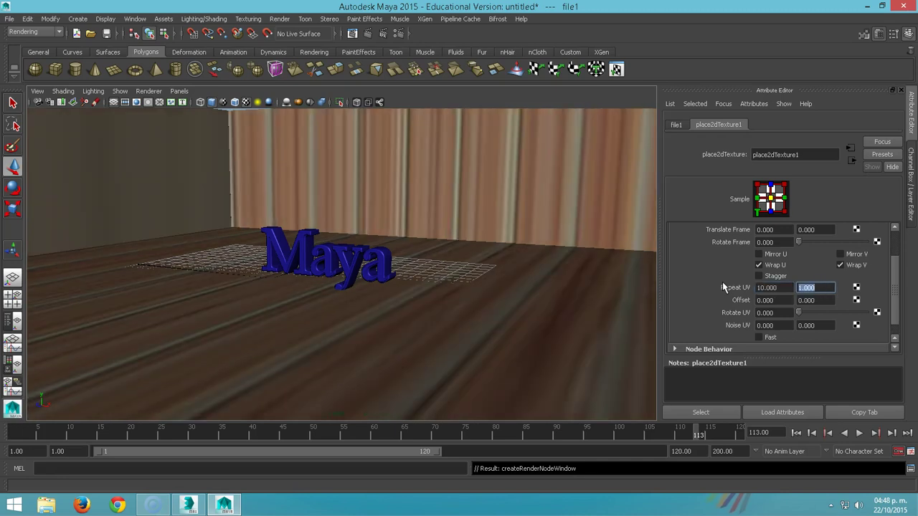
pyautogui.write('10')
pyautogui.press('Return')
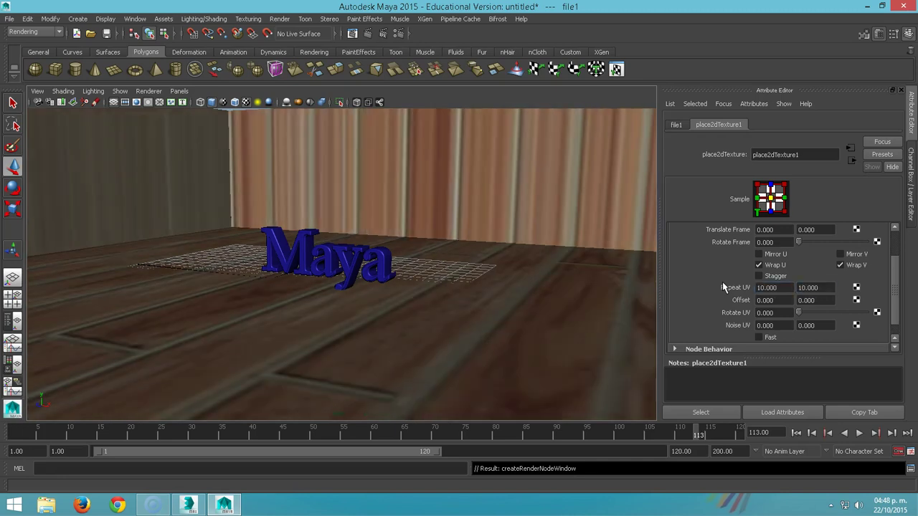
# - Raise the wood texture's Repeat UV to 50 by 50 for finer planks
pyautogui.moveTo(779, 289); pyautogui.dragTo(721, 290)
pyautogui.write('50')
pyautogui.press('Tab')
pyautogui.write('50')
pyautogui.press('Return')
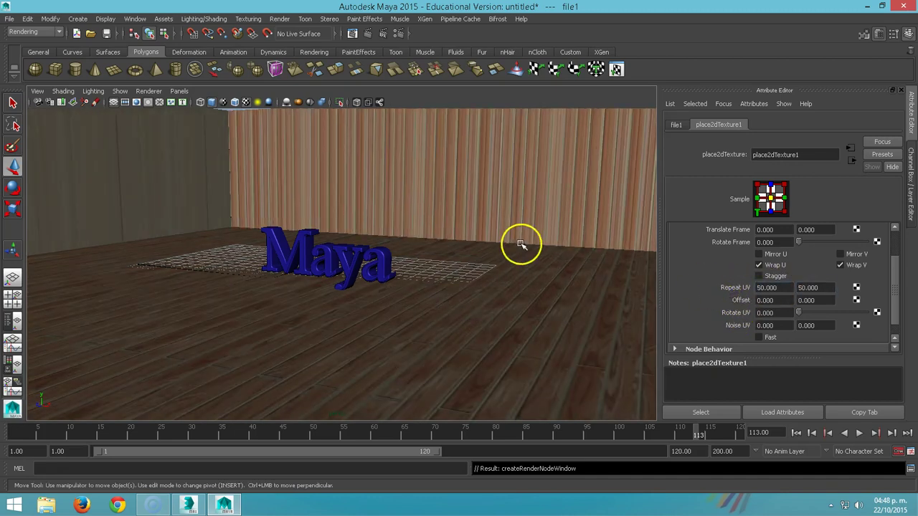
pyautogui.moveTo(490, 337)
pyautogui.keyDown('alt'); pyautogui.mouseDown()
pyautogui.moveTo(445, 337)
pyautogui.moveTo(475, 342)
pyautogui.mouseUp(); pyautogui.keyUp('alt')
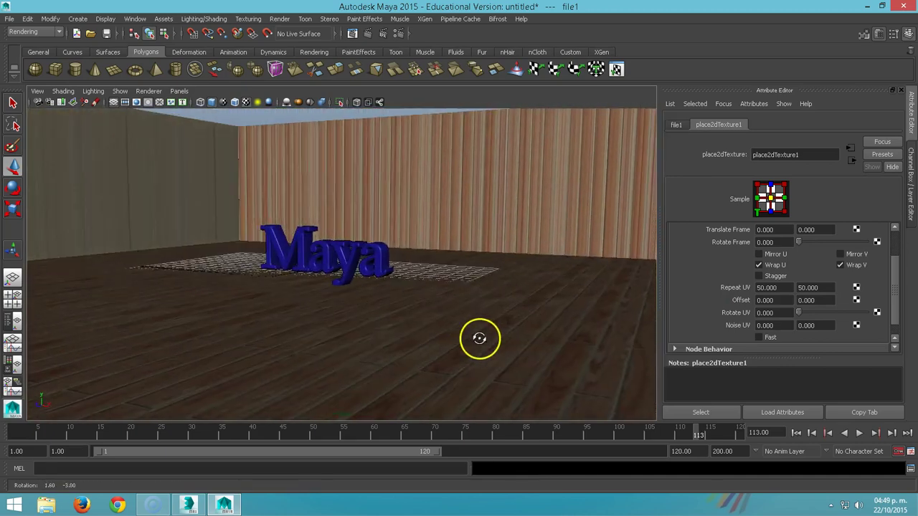
pyautogui.scroll(2, 476, 342)
pyautogui.keyDown('alt'); pyautogui.moveTo(464, 357); pyautogui.dragTo(461, 353); pyautogui.keyUp('alt')
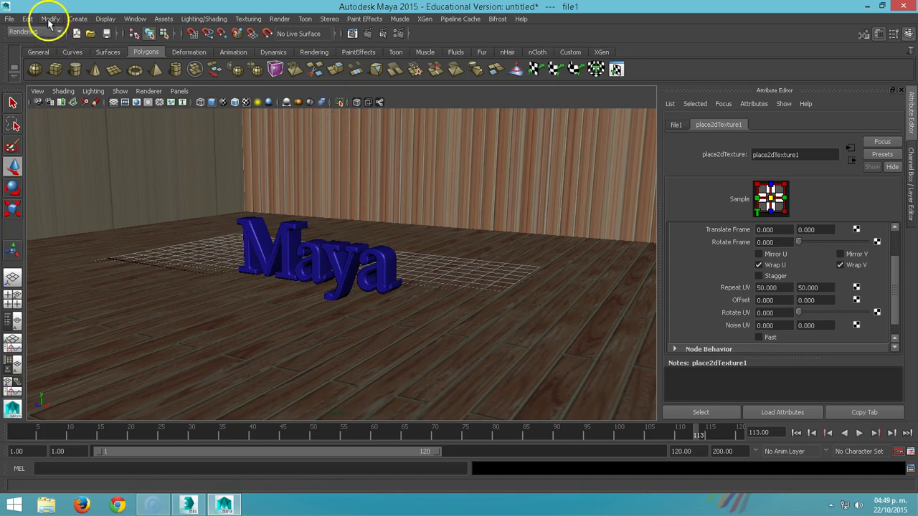
# - Create a point light and raise it to about 7.5 units above the Maya text
pyautogui.click(82, 20)
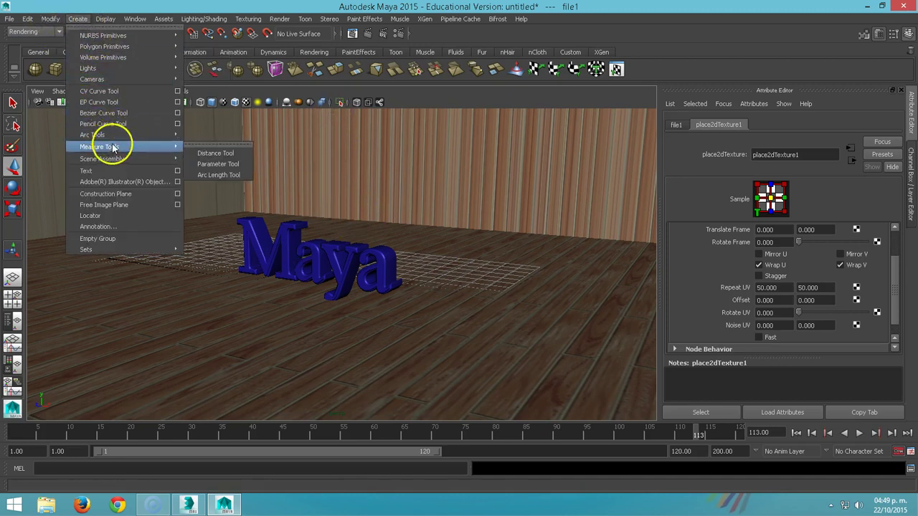
pyautogui.moveTo(88, 68)
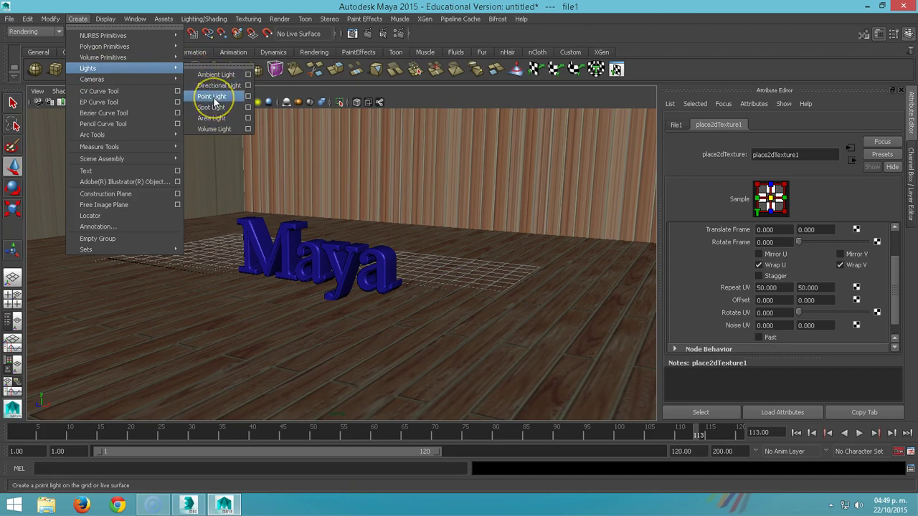
pyautogui.click(213, 97)
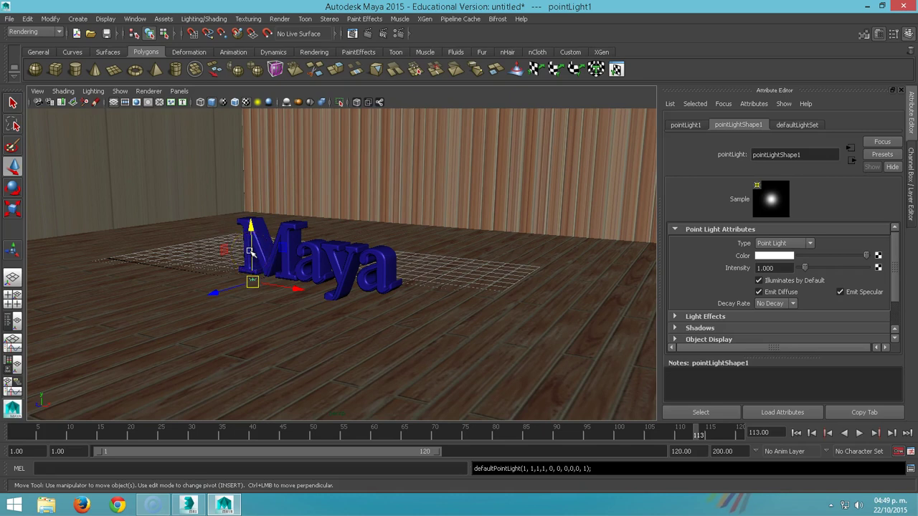
pyautogui.moveTo(251, 251); pyautogui.dragTo(246, 98)
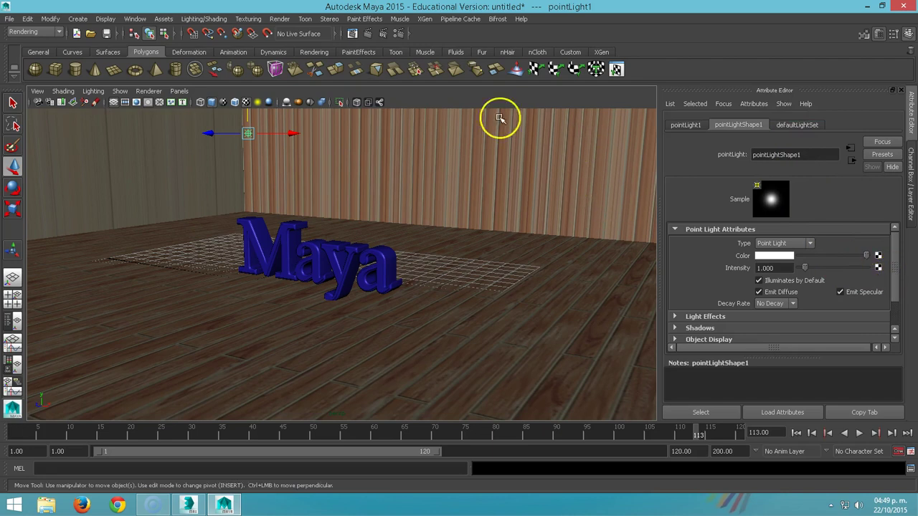
# - Test-render the scene, move the point light left along X, and render again to compare
pyautogui.click(367, 36)
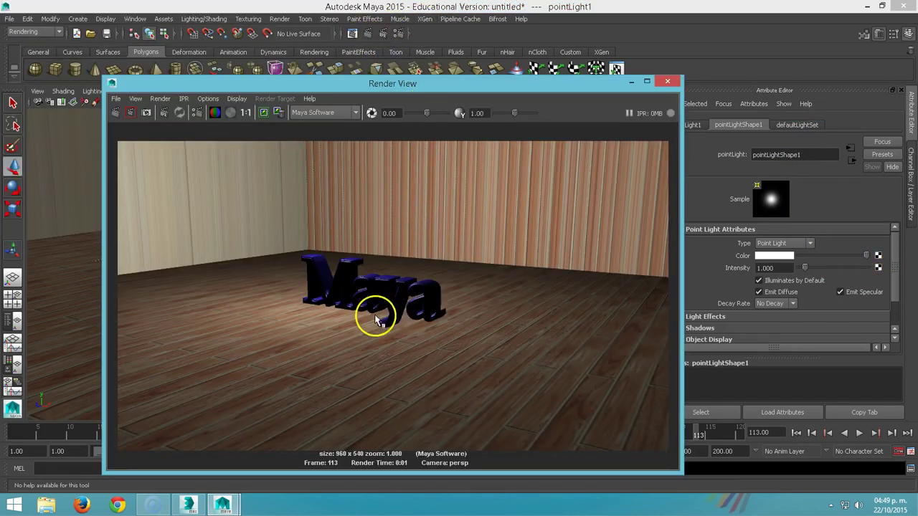
pyautogui.click(667, 84)
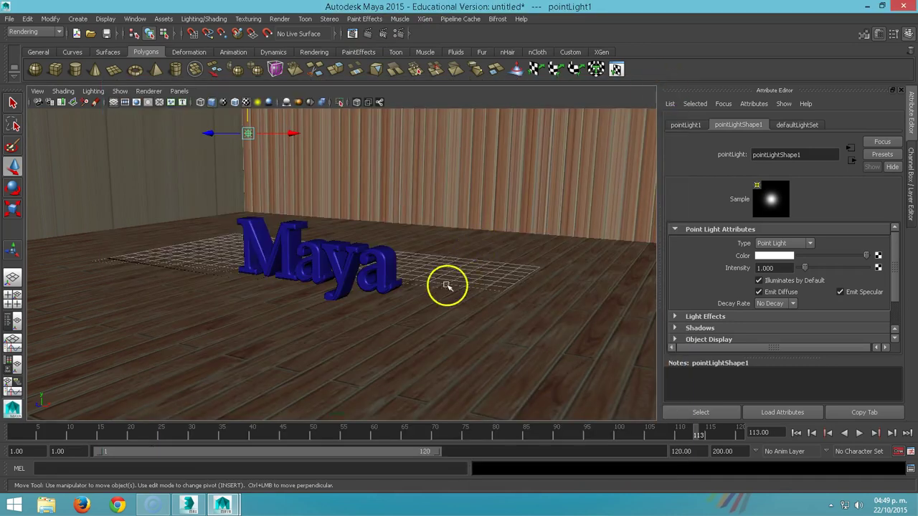
pyautogui.moveTo(409, 287)
pyautogui.keyDown('alt'); pyautogui.mouseDown()
pyautogui.moveTo(428, 295)
pyautogui.moveTo(359, 311)
pyautogui.mouseUp(); pyautogui.keyUp('alt')
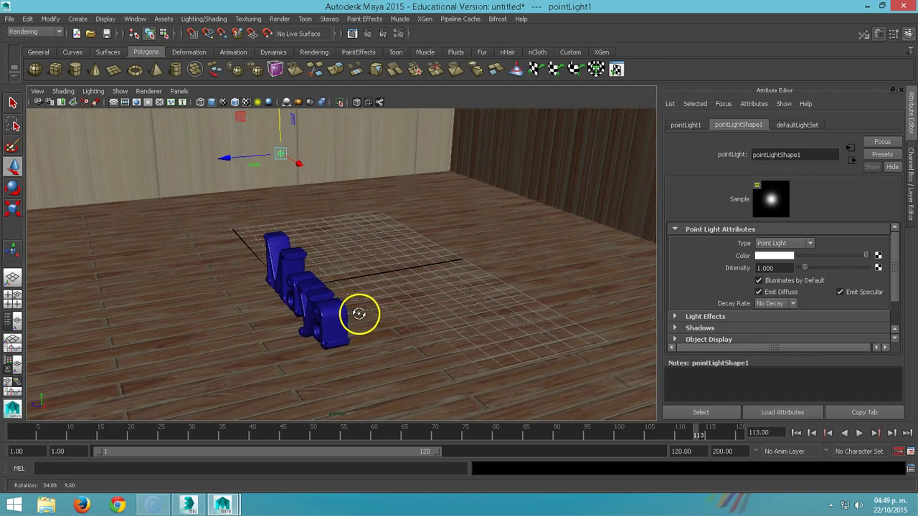
pyautogui.moveTo(237, 158); pyautogui.dragTo(127, 160)
pyautogui.moveTo(219, 216)
pyautogui.keyDown('alt'); pyautogui.mouseDown()
pyautogui.moveTo(232, 239)
pyautogui.moveTo(254, 223)
pyautogui.moveTo(273, 225)
pyautogui.mouseUp(); pyautogui.keyUp('alt')
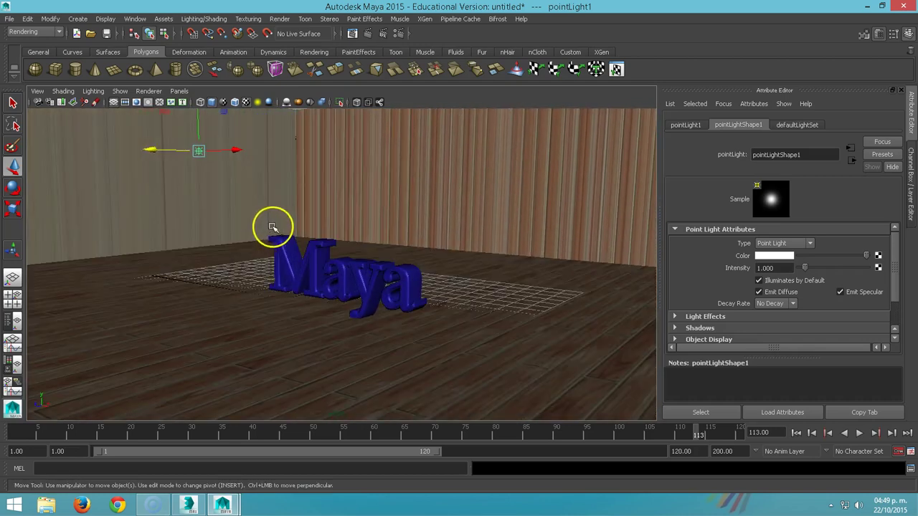
pyautogui.click(367, 33)
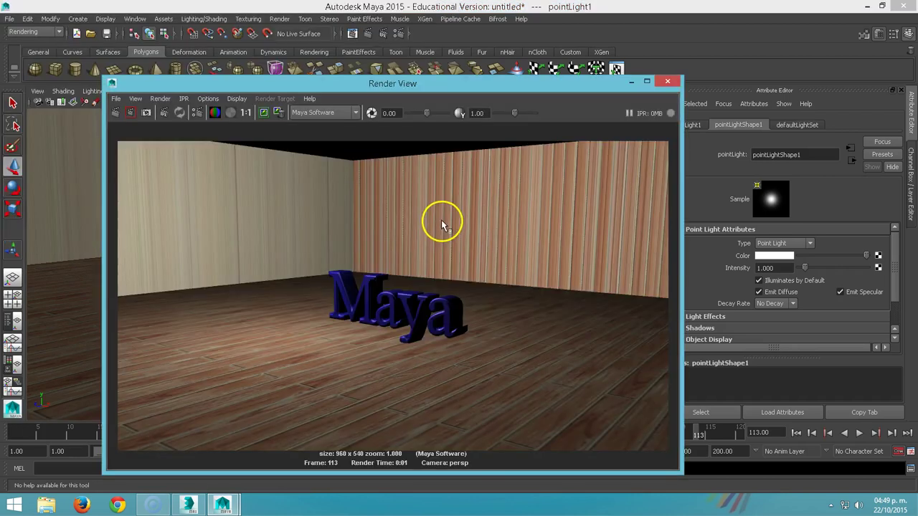
pyautogui.click(667, 81)
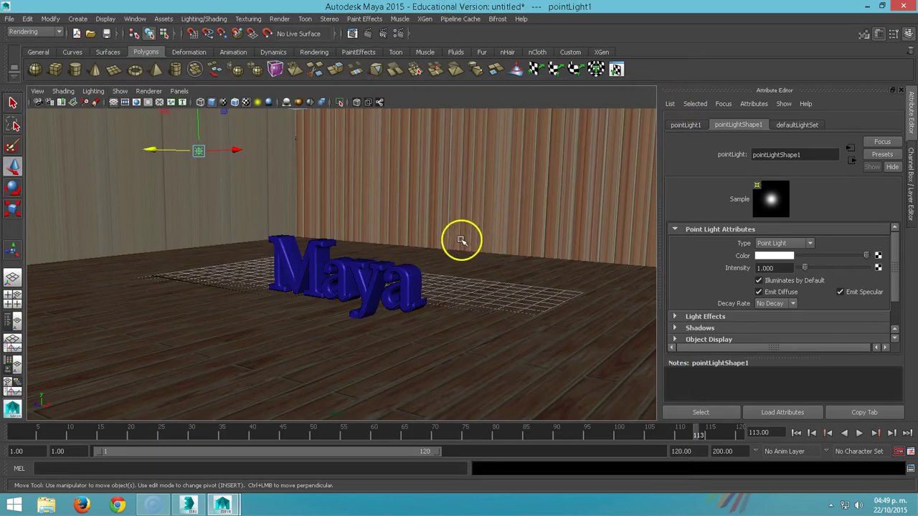
# - Pan and zoom the view closer to the Maya text, then render a fresh preview
pyautogui.keyDown('alt'); pyautogui.moveTo(449, 245); pyautogui.dragTo(456, 204, button='middle'); pyautogui.keyUp('alt')
pyautogui.scroll(2, 452, 213)
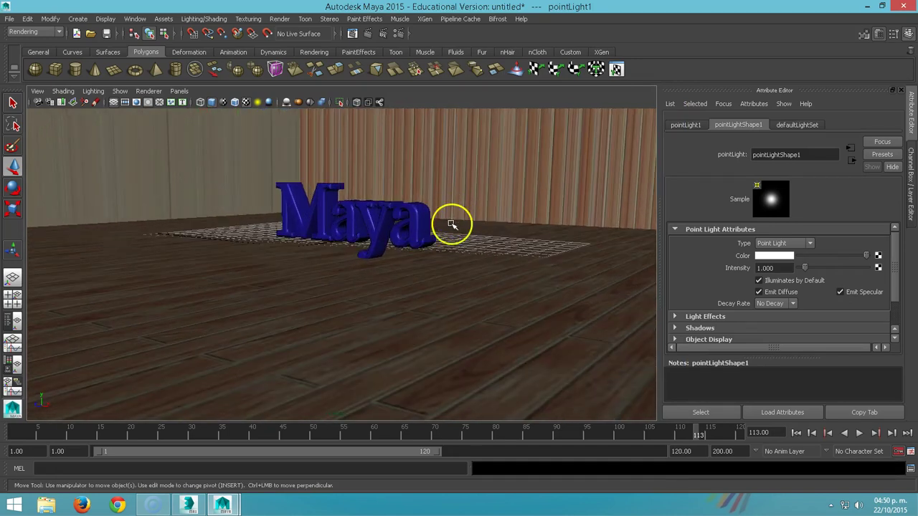
pyautogui.scroll(1, 451, 225)
pyautogui.scroll(1, 437, 237)
pyautogui.scroll(1, 428, 247)
pyautogui.scroll(1, 416, 263)
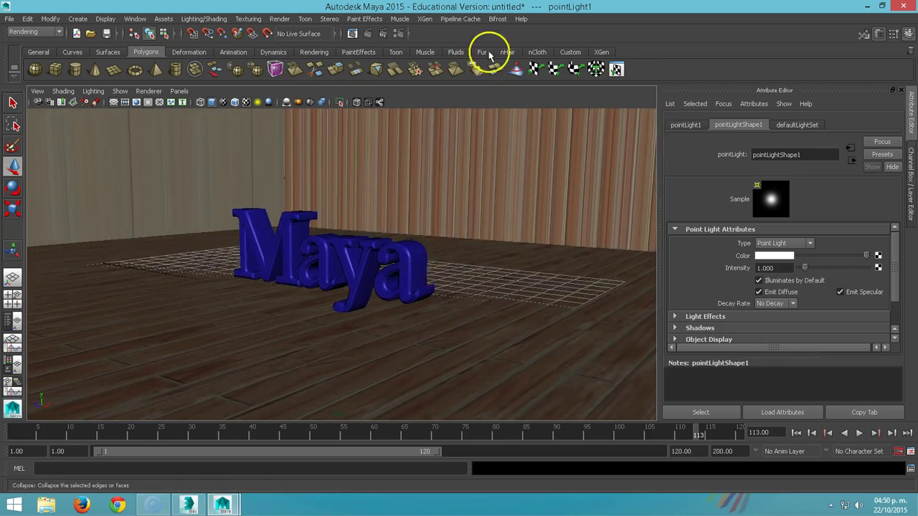
pyautogui.click(367, 34)
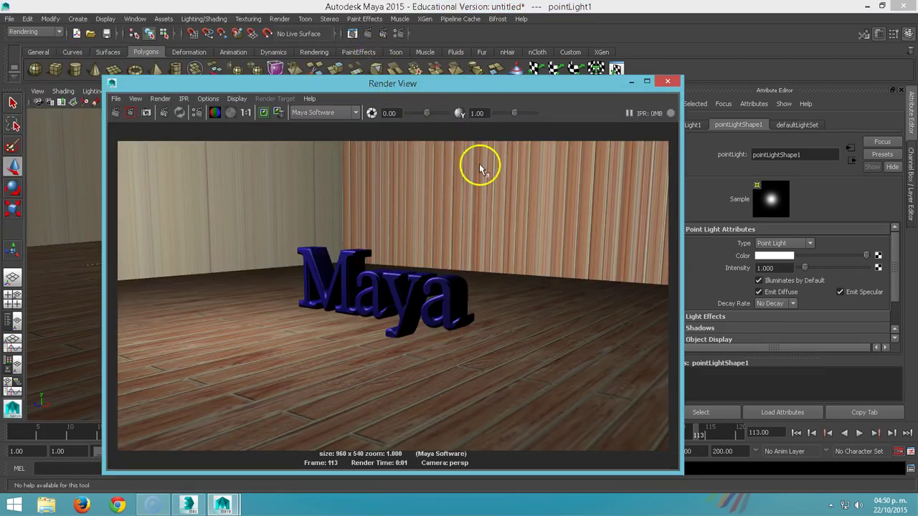
pyautogui.click(668, 82)
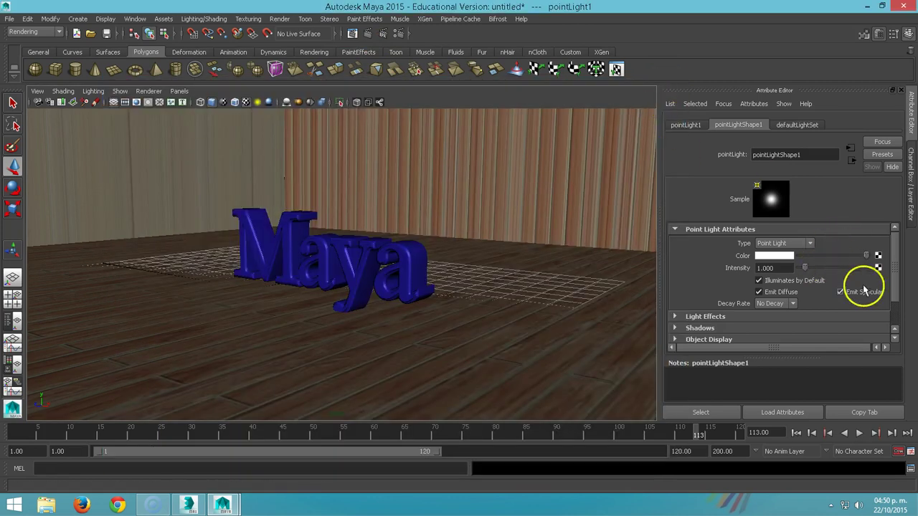
# - Turn on Use Depth Map Shadows for pointLightShape1 and test-render the text's floor shadow
pyautogui.scroll(-1, 896, 287)
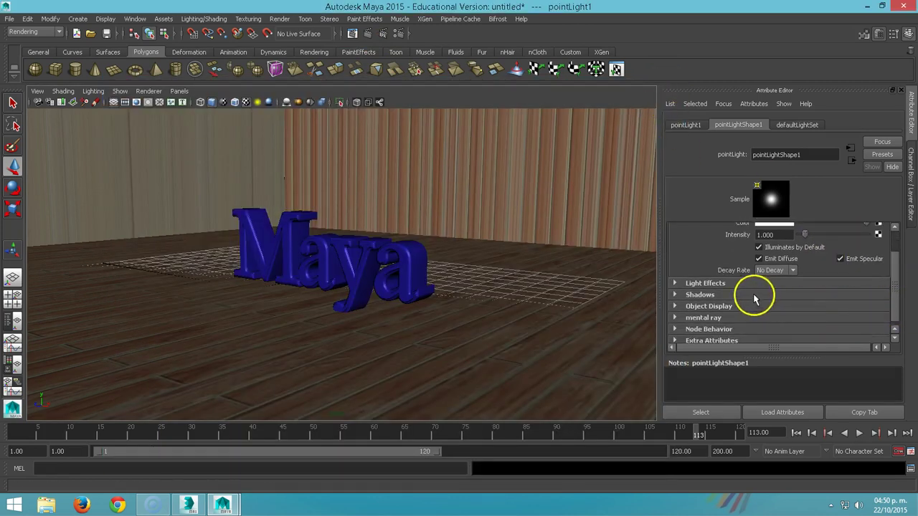
pyautogui.click(674, 296)
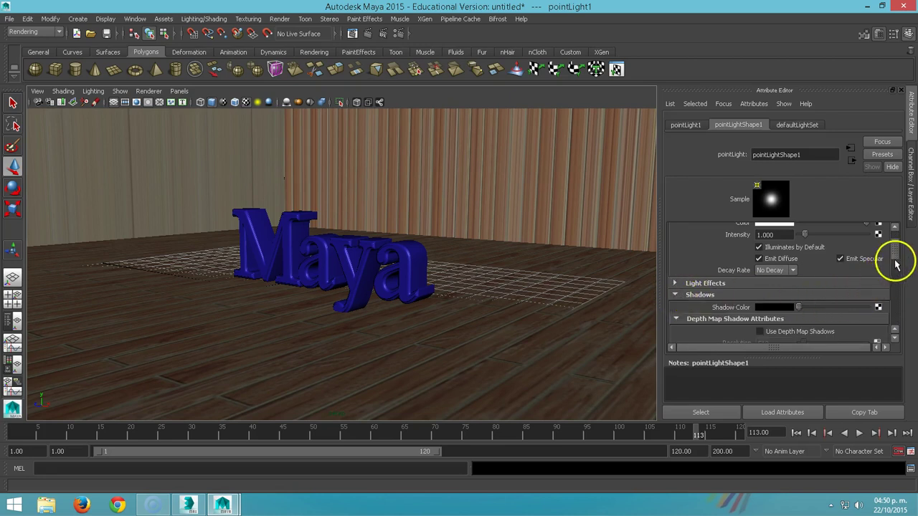
pyautogui.moveTo(895, 255); pyautogui.dragTo(893, 267)
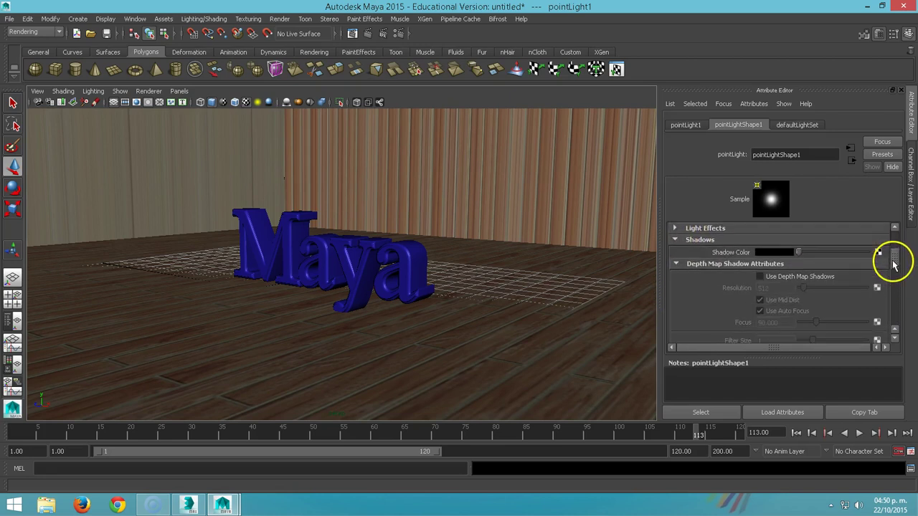
pyautogui.click(760, 277)
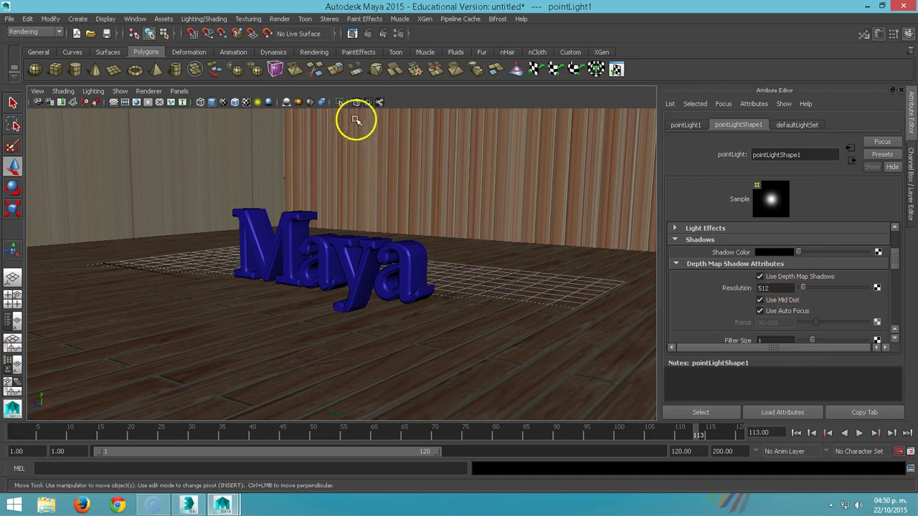
pyautogui.click(368, 33)
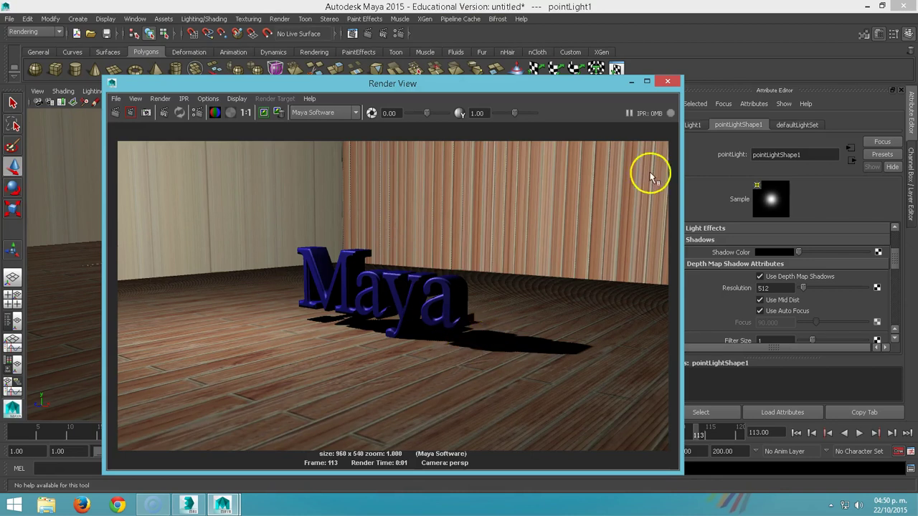
pyautogui.click(667, 81)
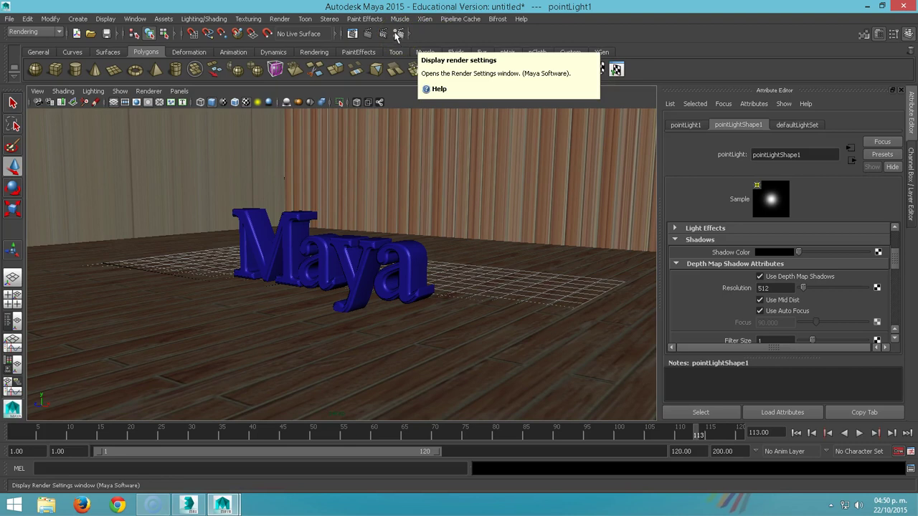
# - Pick the HD 540 image size preset (960 × 540) in Render Settings, then close the window
pyautogui.click(397, 36)
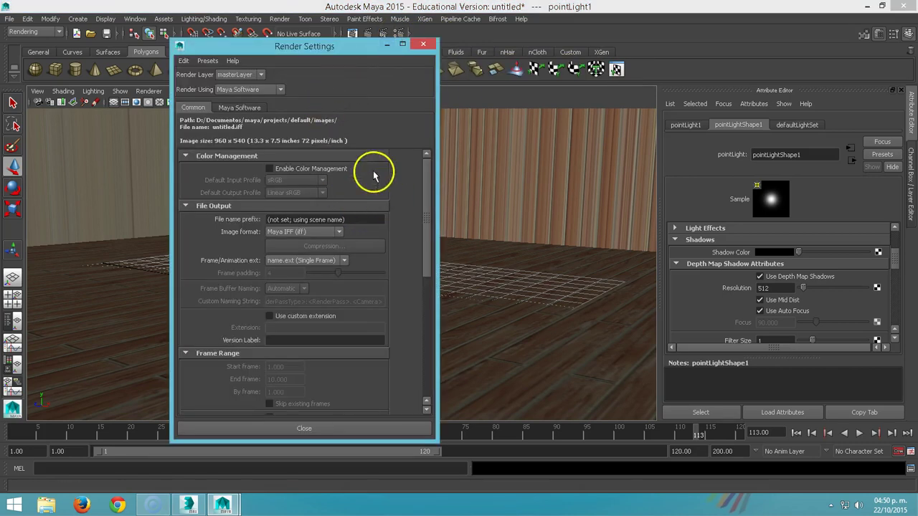
pyautogui.moveTo(426, 208); pyautogui.dragTo(430, 318)
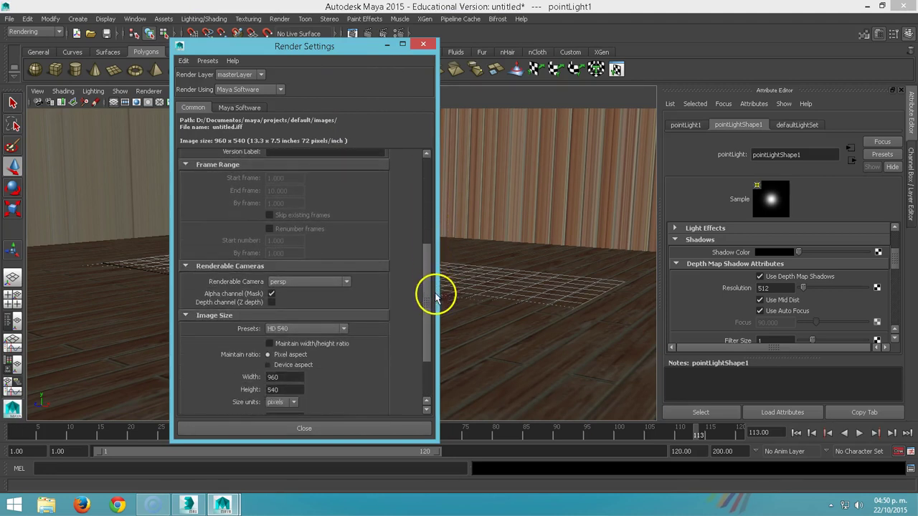
pyautogui.moveTo(284, 320)
pyautogui.mouseDown()
pyautogui.moveTo(263, 319)
pyautogui.moveTo(278, 331)
pyautogui.mouseUp()
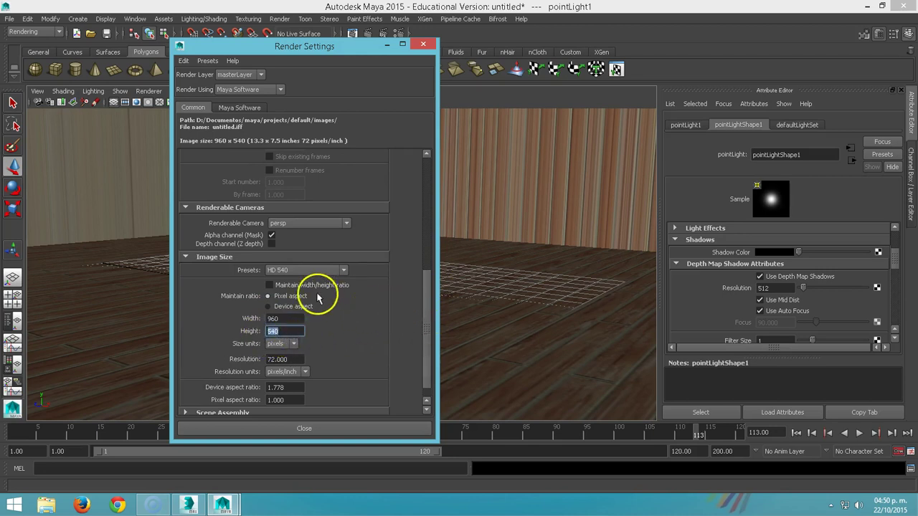
pyautogui.scroll(-1, 428, 316)
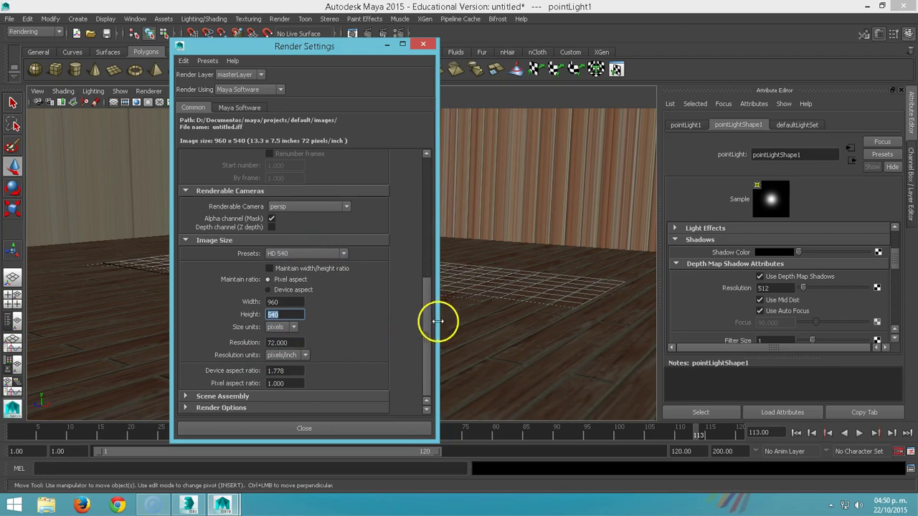
pyautogui.moveTo(430, 324); pyautogui.dragTo(419, 228)
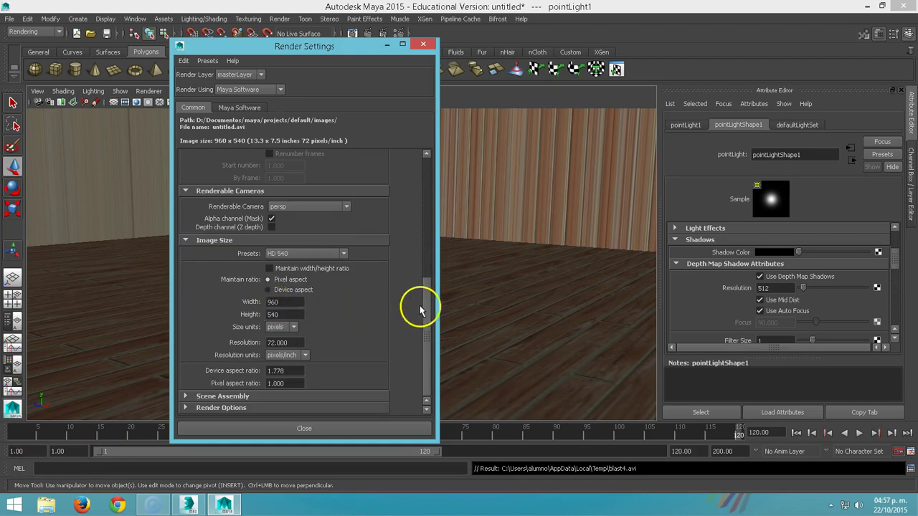
pyautogui.moveTo(420, 310); pyautogui.dragTo(426, 152)
pyautogui.click(423, 44)
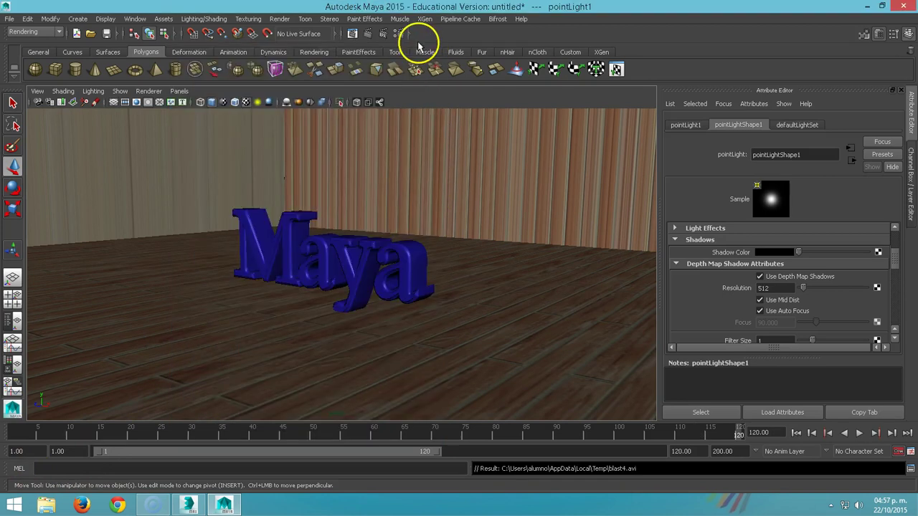
pyautogui.click(132, 19)
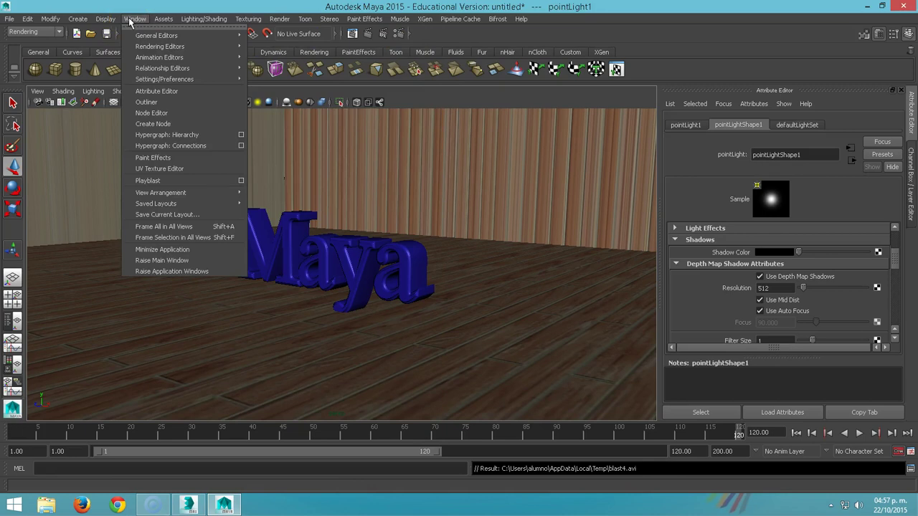
pyautogui.click(322, 118)
pyautogui.click(322, 117)
pyautogui.click(113, 102)
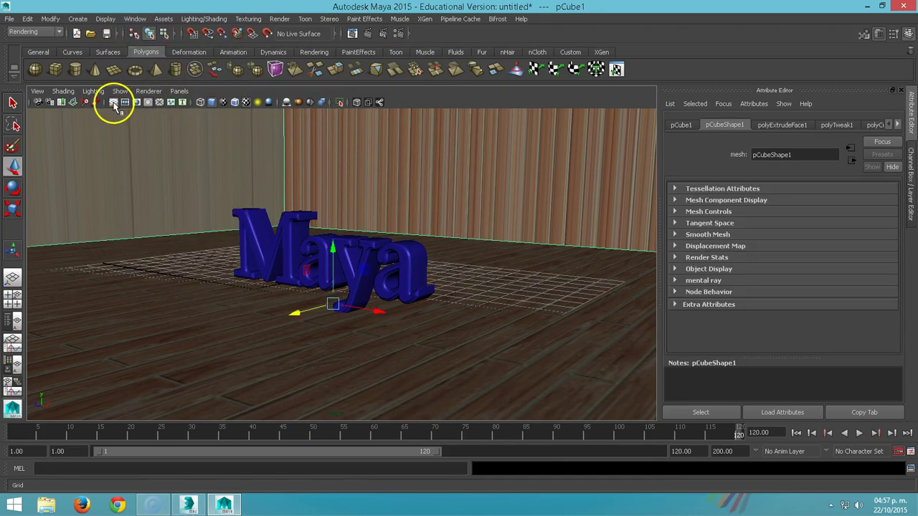
pyautogui.click(114, 102)
pyautogui.click(378, 290)
pyautogui.click(491, 328)
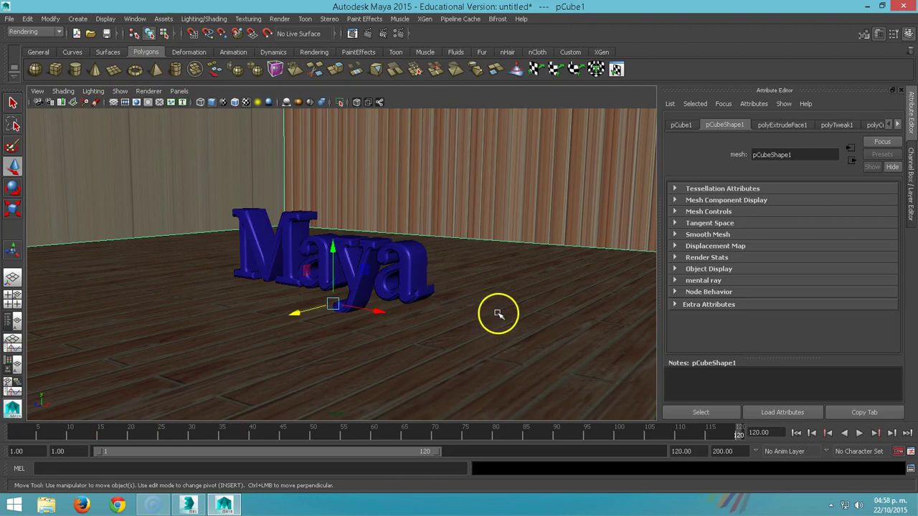
pyautogui.scroll(-2, 527, 299)
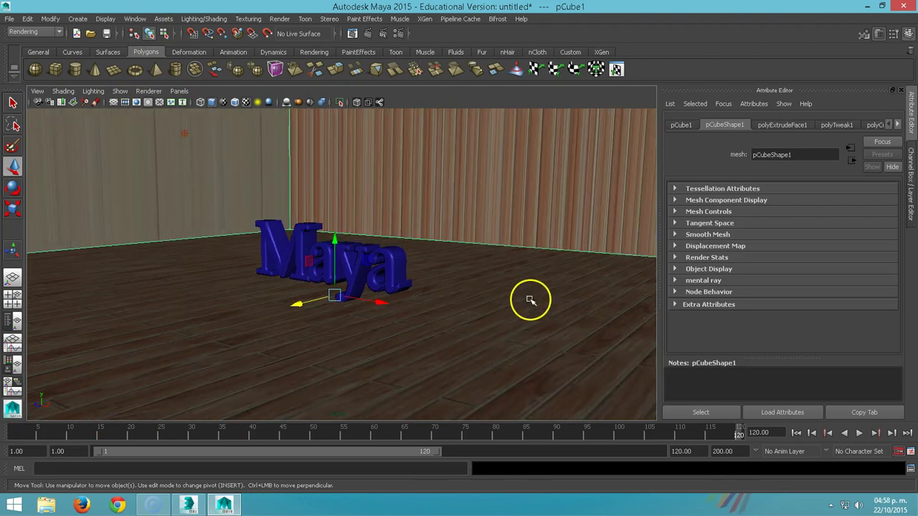
pyautogui.press('space')
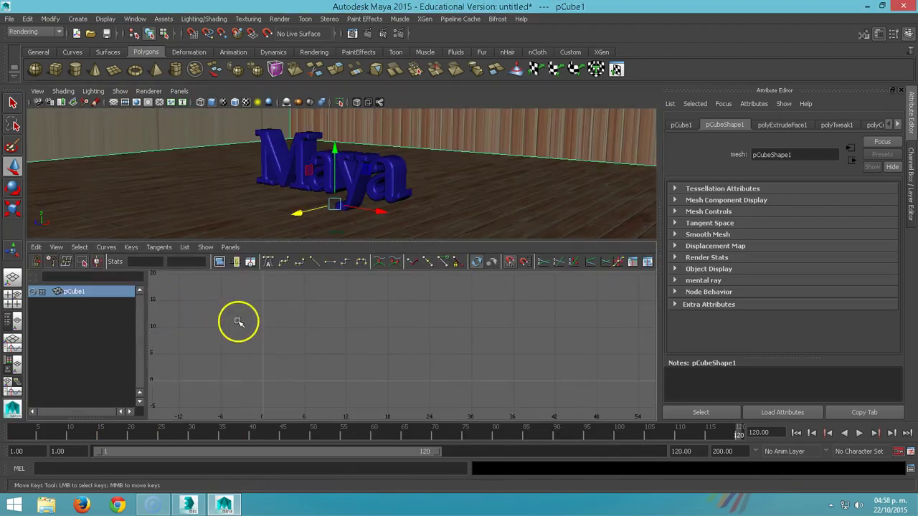
pyautogui.press('space')
pyautogui.press('space')
pyautogui.press('space')
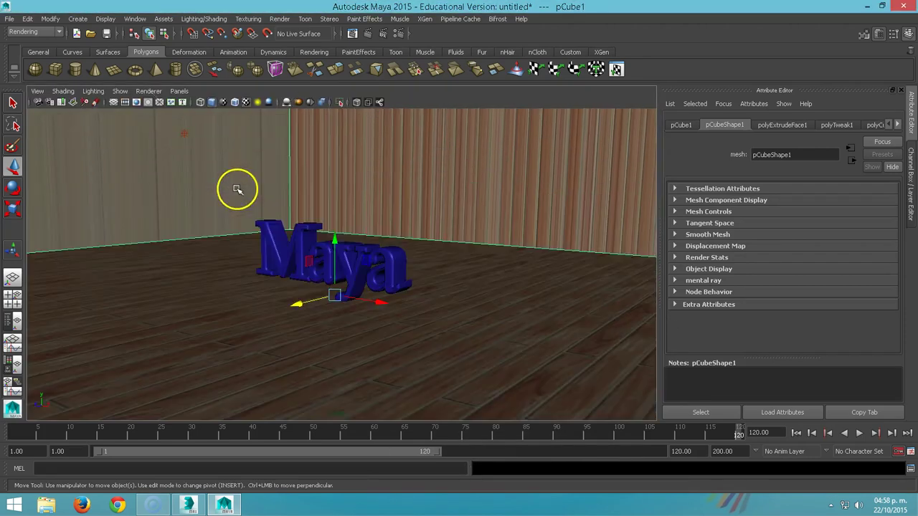
pyautogui.press('a')
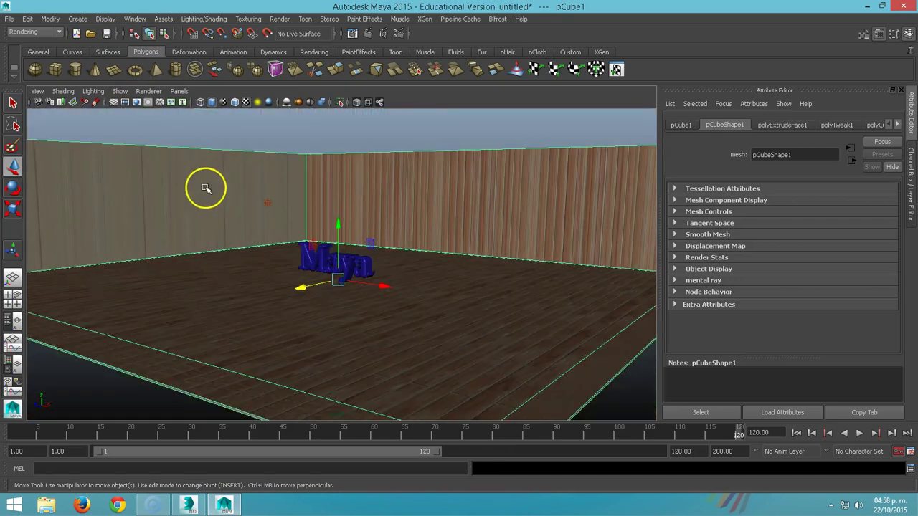
pyautogui.click(213, 136)
pyautogui.scroll(5, 212, 136)
pyautogui.scroll(3, 213, 137)
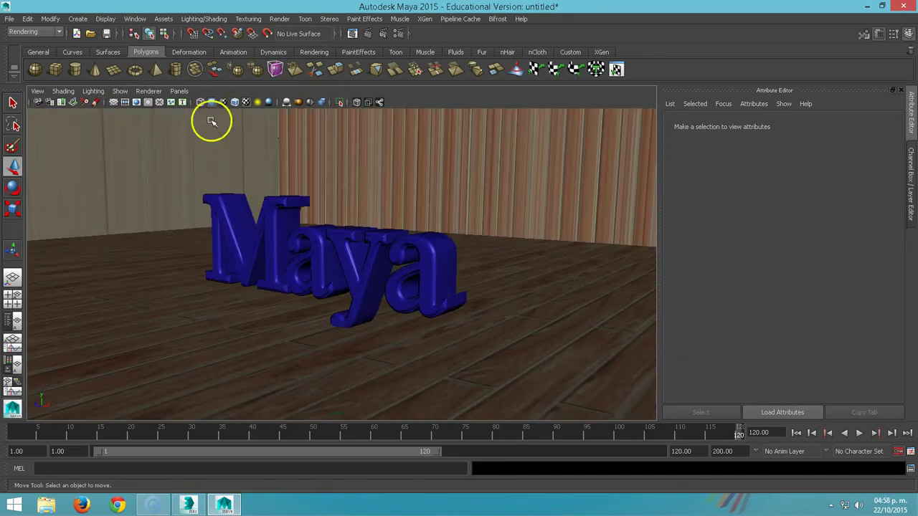
# - In Playblast Options, keep avi as the format and set the encoding to Códec IYUV
pyautogui.click(134, 19)
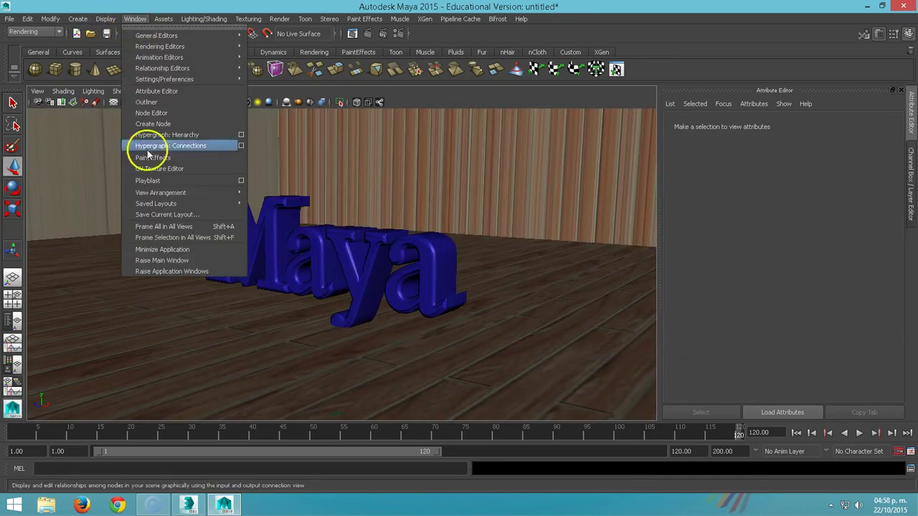
pyautogui.click(240, 180)
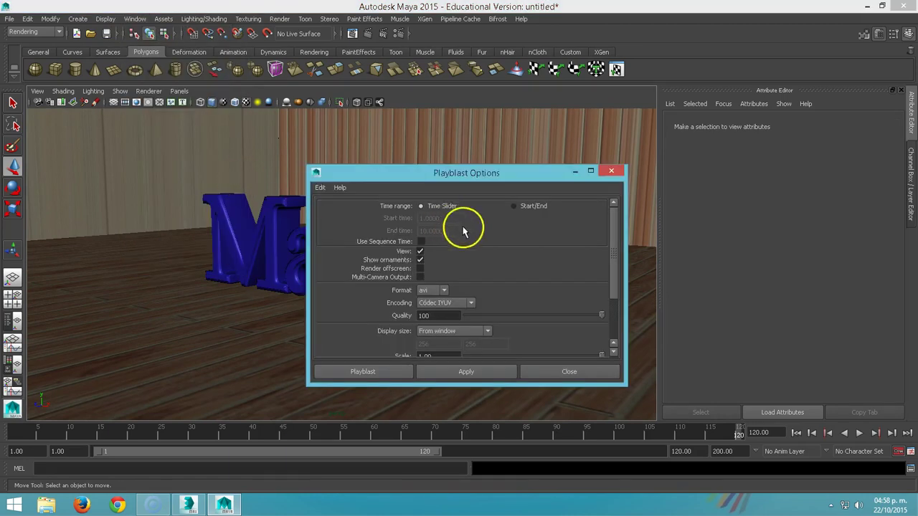
pyautogui.moveTo(475, 176); pyautogui.dragTo(402, 114)
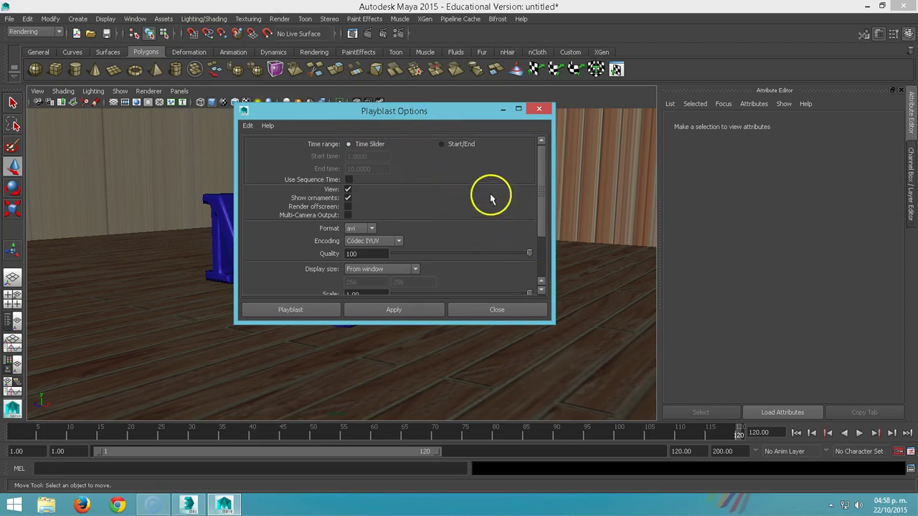
pyautogui.moveTo(541, 200); pyautogui.dragTo(539, 225)
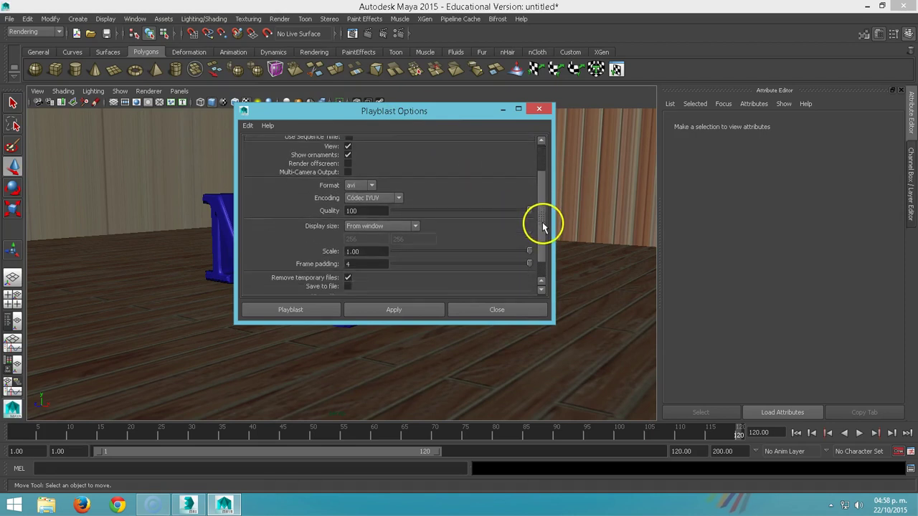
pyautogui.click(365, 175)
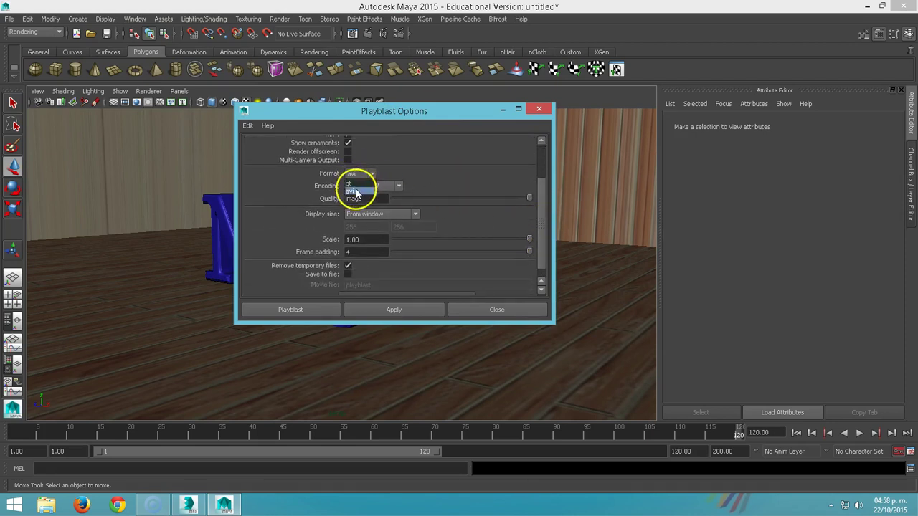
pyautogui.click(357, 192)
pyautogui.click(373, 186)
pyautogui.click(359, 234)
pyautogui.click(384, 186)
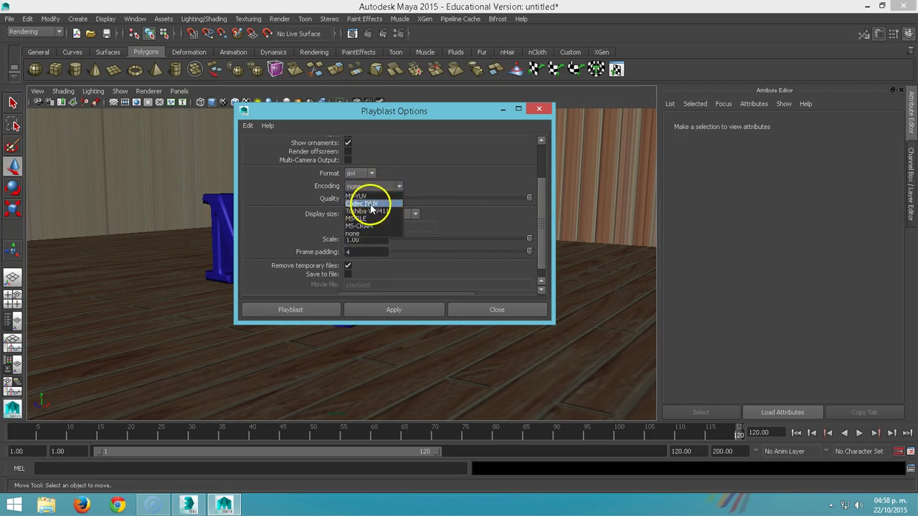
pyautogui.click(370, 205)
pyautogui.moveTo(530, 198)
pyautogui.mouseDown()
pyautogui.moveTo(495, 196)
pyautogui.moveTo(536, 195)
pyautogui.mouseUp()
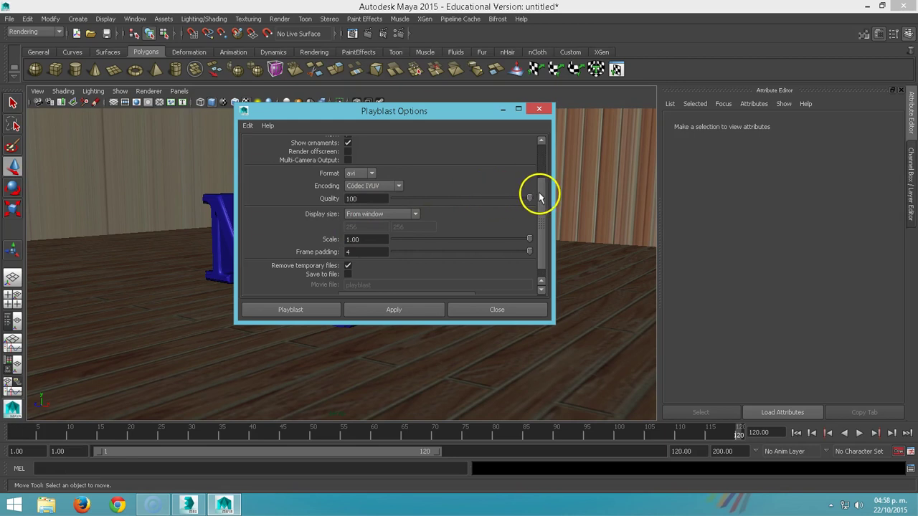
# - Use a Custom 960 × 540 display size, enable Save to file, and open the movie file browser
pyautogui.click(416, 215)
pyautogui.click(418, 215)
pyautogui.click(418, 216)
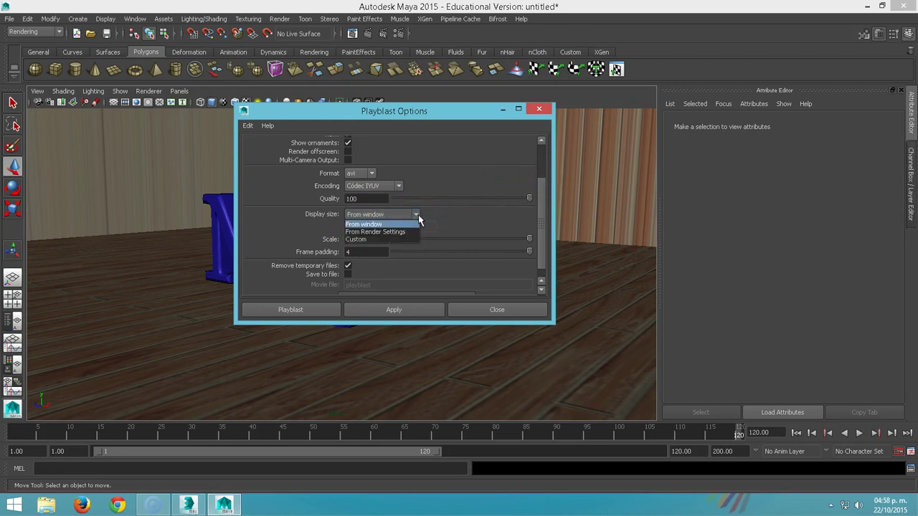
pyautogui.click(373, 239)
pyautogui.write('540')
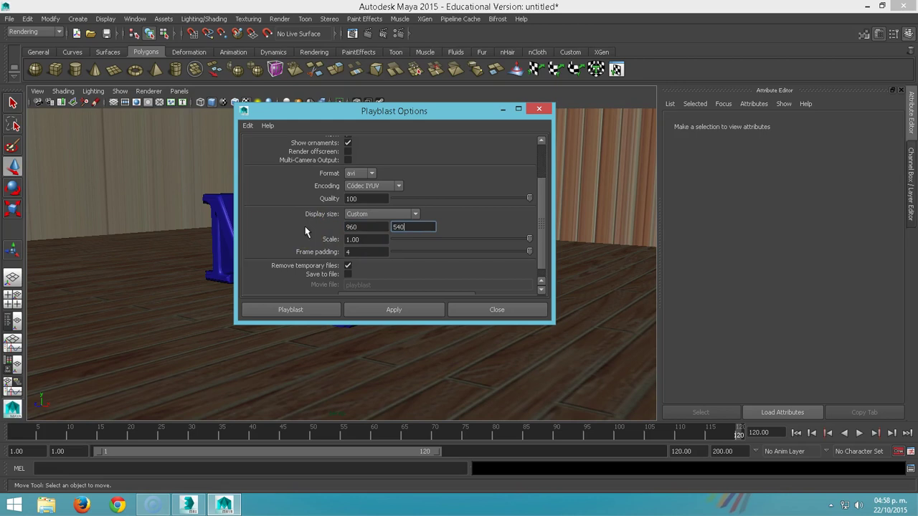
pyautogui.moveTo(528, 239)
pyautogui.mouseDown()
pyautogui.moveTo(482, 241)
pyautogui.moveTo(566, 242)
pyautogui.mouseUp()
pyautogui.scroll(-1, 546, 230)
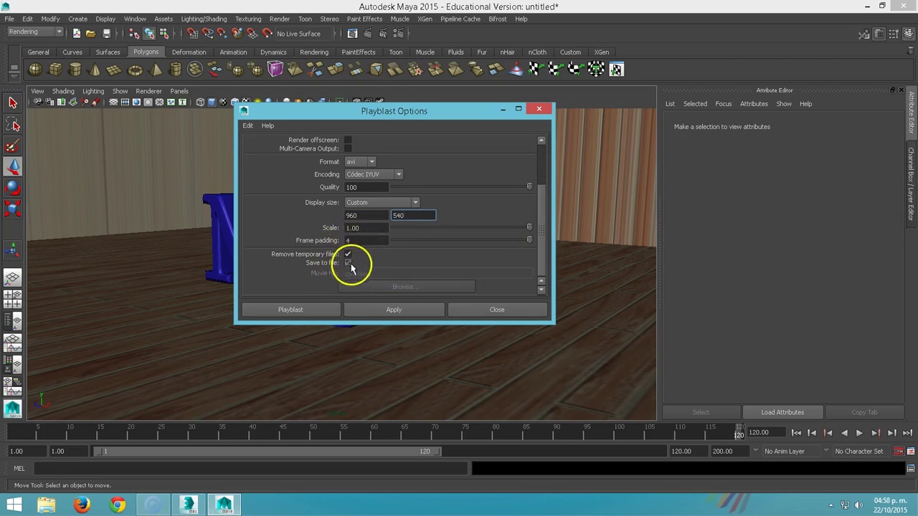
pyautogui.click(350, 264)
pyautogui.click(400, 286)
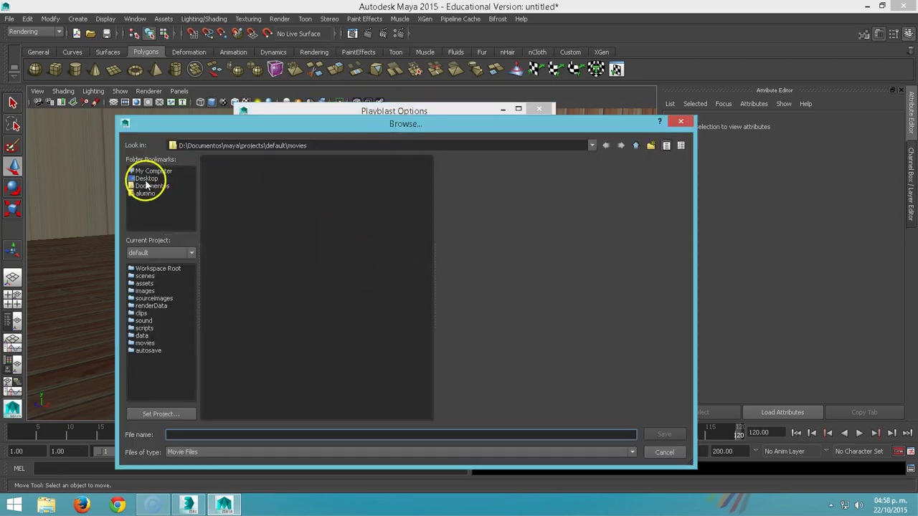
# - Save the movie as logo on the Desktop and start the playblast recording
pyautogui.click(147, 178)
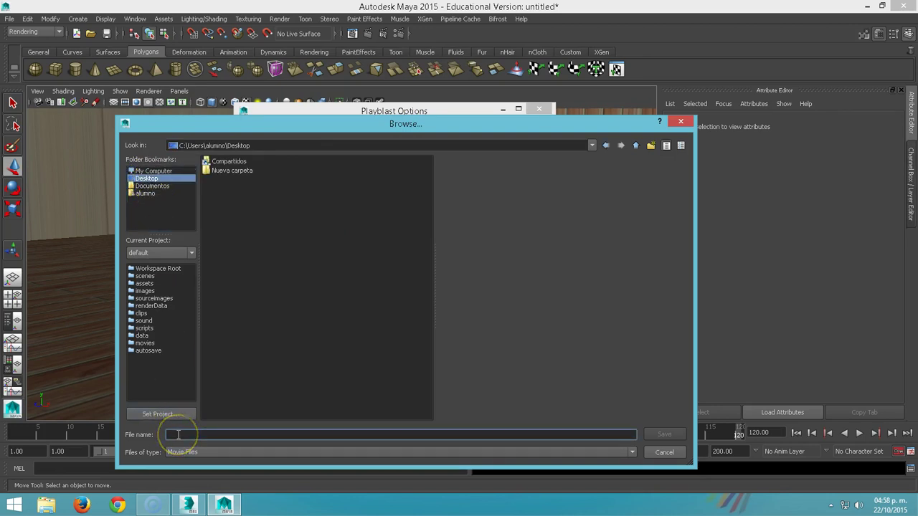
pyautogui.write('logo')
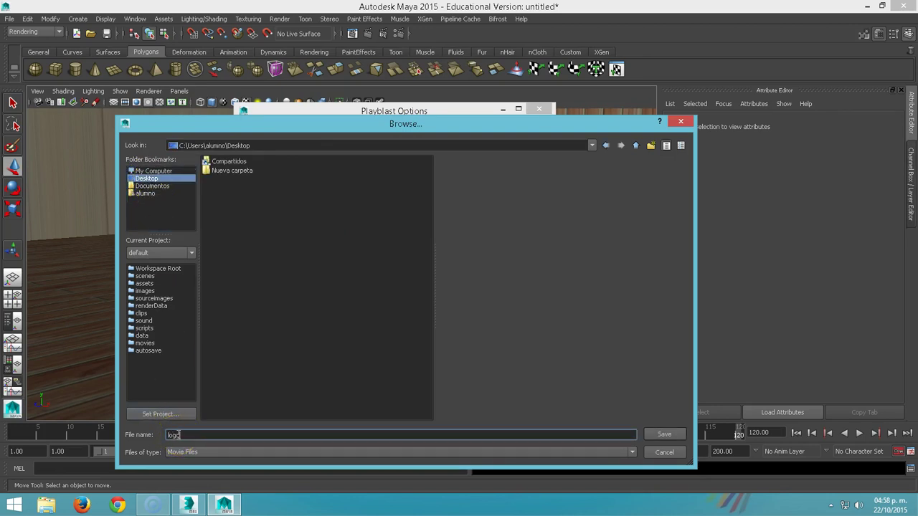
pyautogui.click(661, 434)
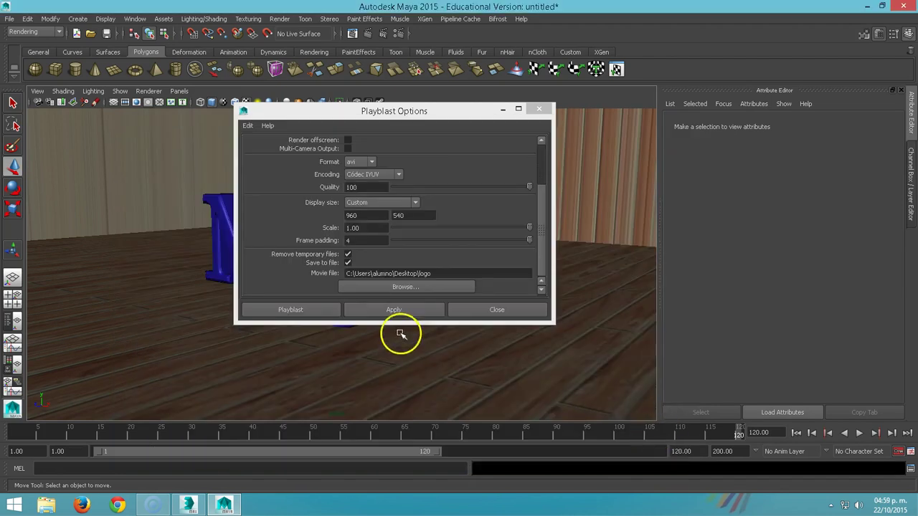
pyautogui.click(291, 309)
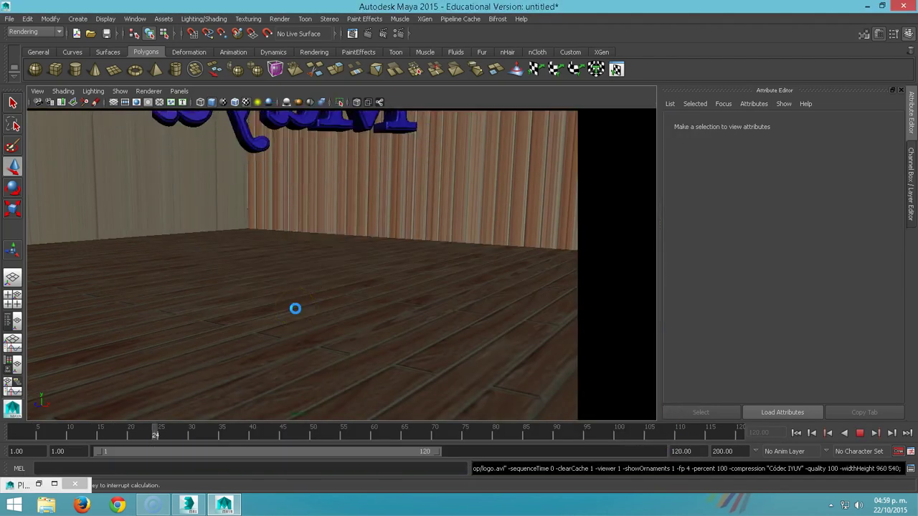